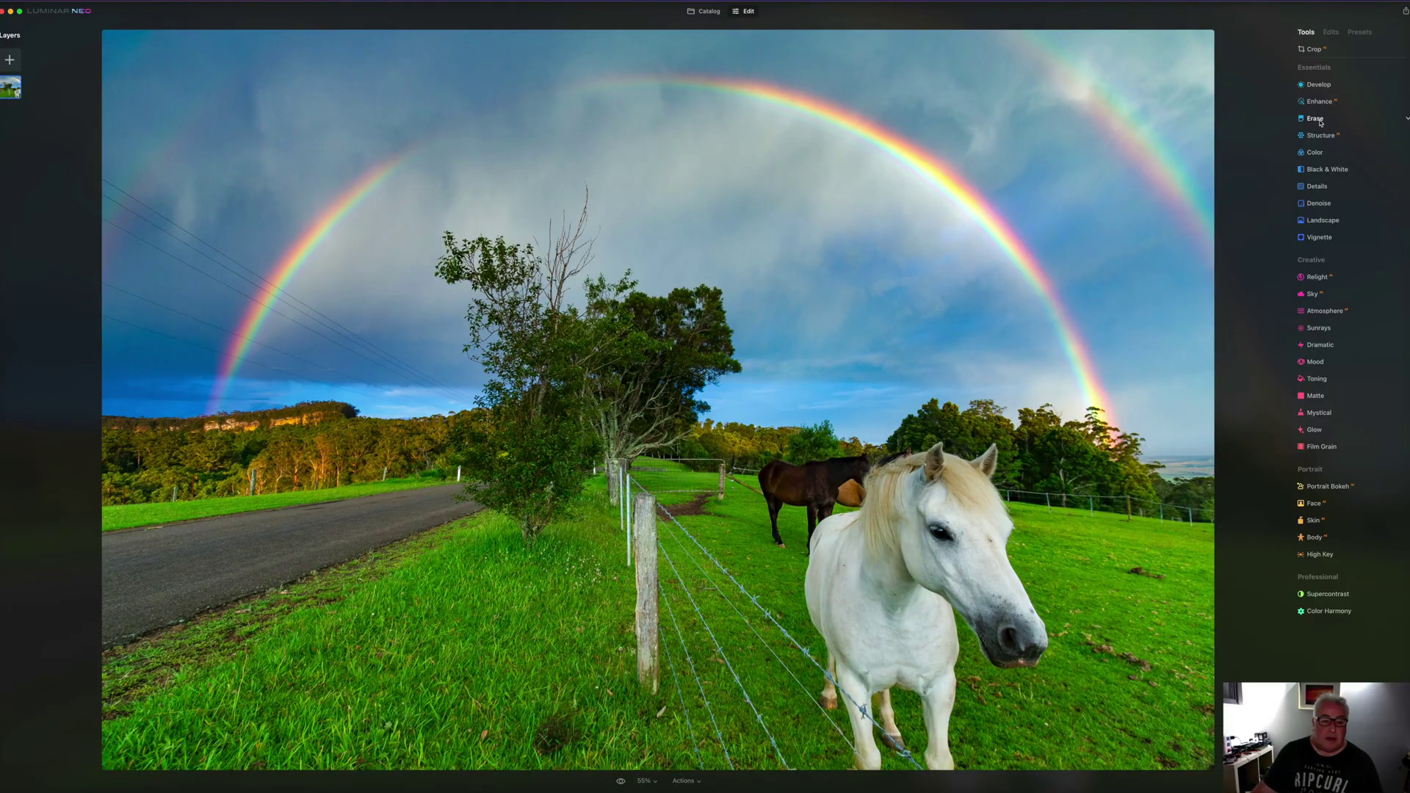
Step: Apply Erase's Remove Powerlines to clear the power lines from the photo's sky
left_click(1318, 120)
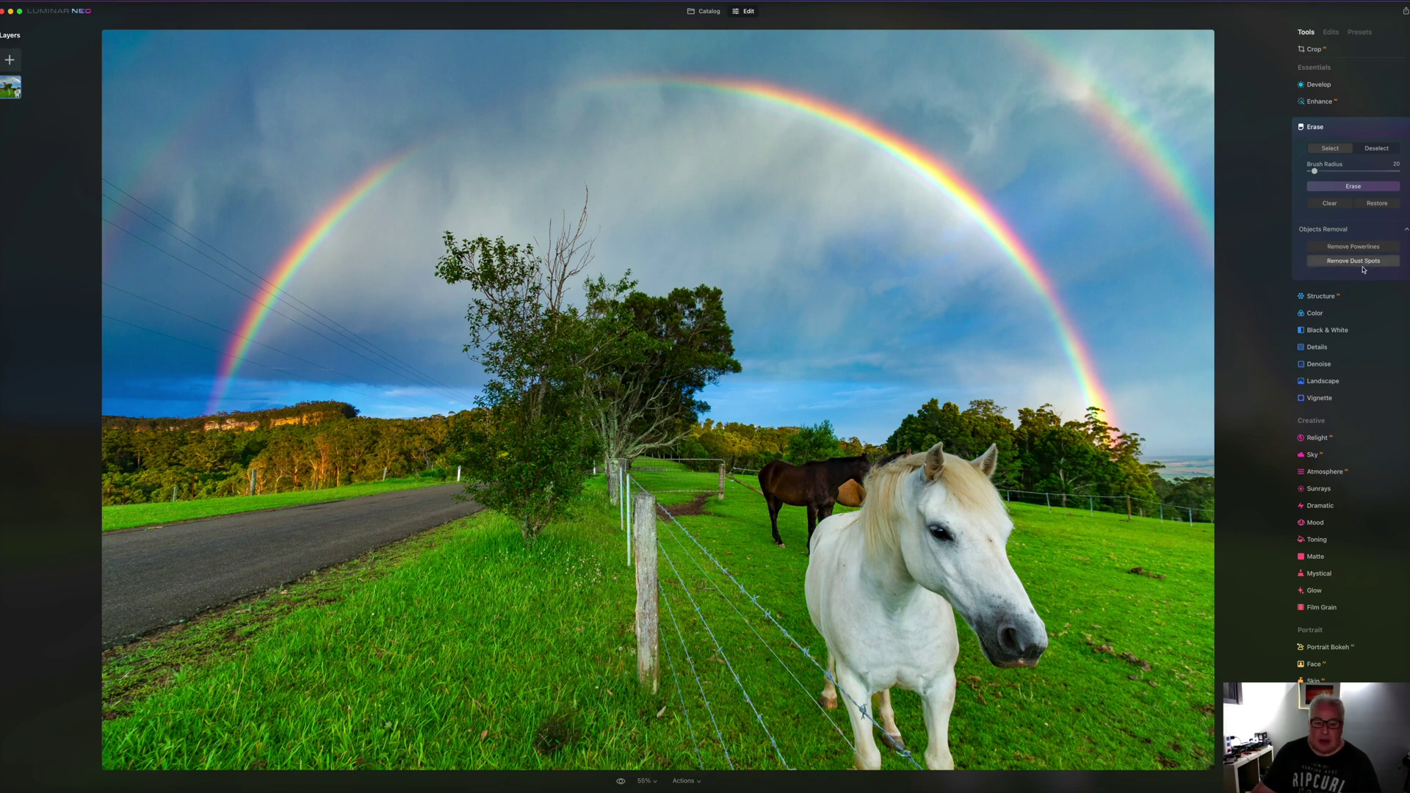
left_click(1367, 247)
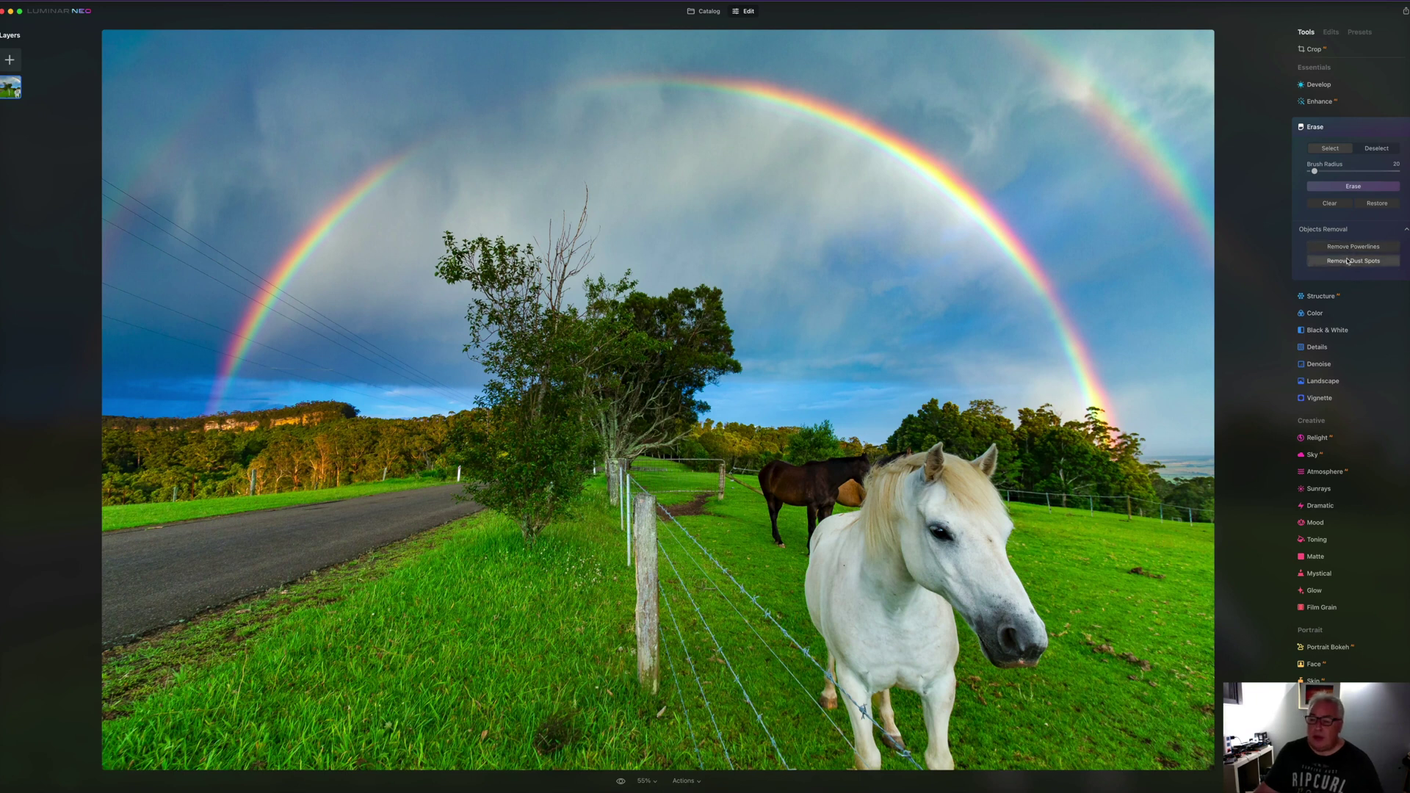
left_click(704, 11)
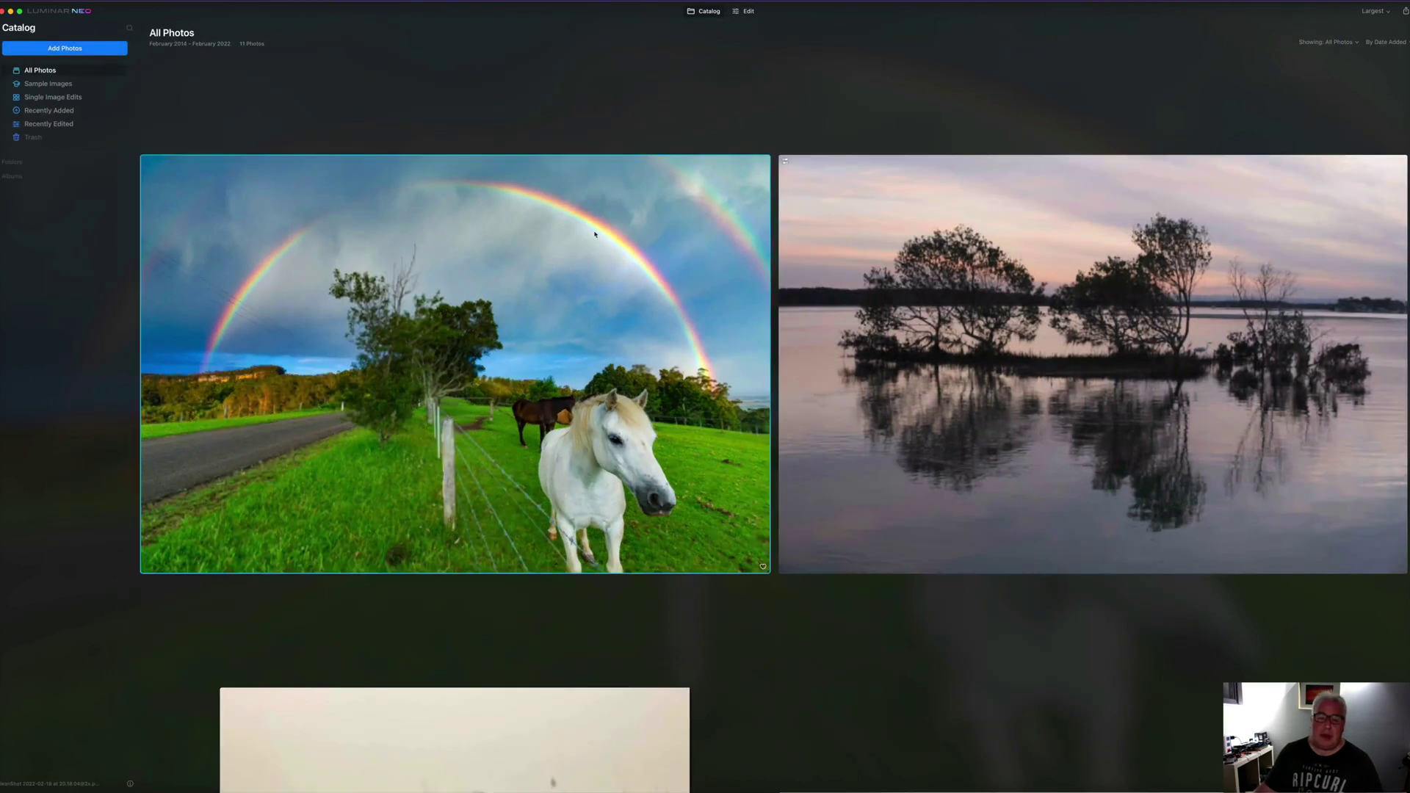
scroll(571, 538, "down", 5)
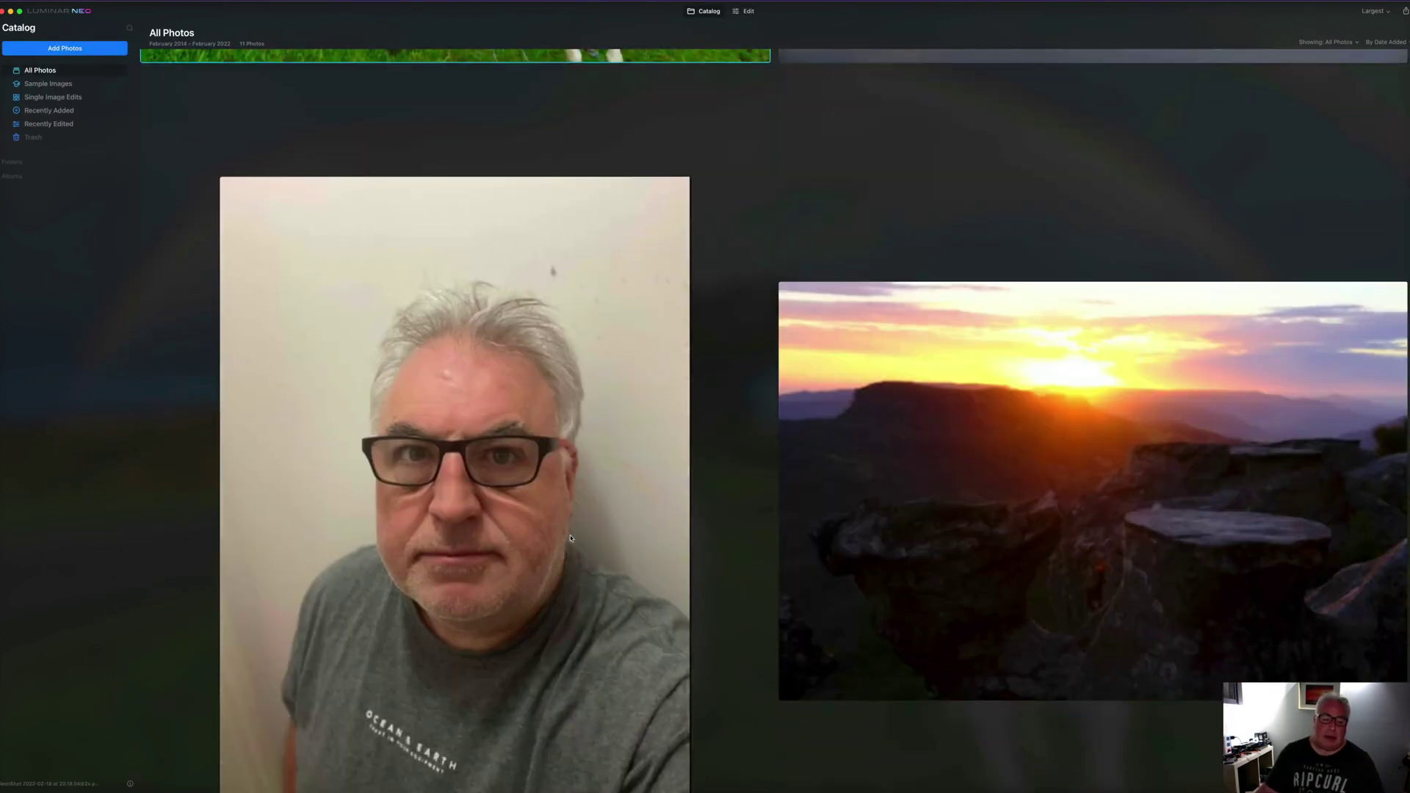
double_click(507, 360)
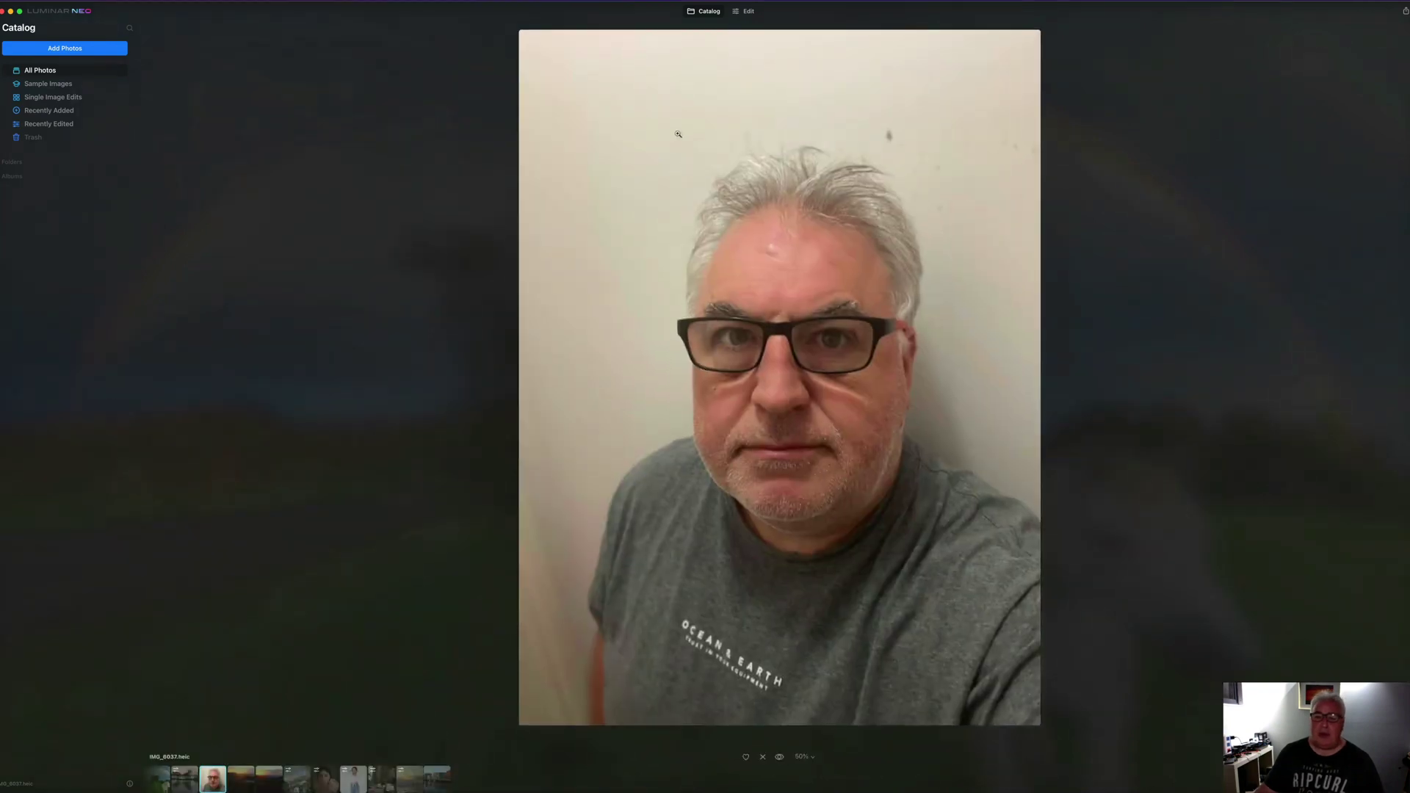
left_click(748, 11)
left_click(1353, 261)
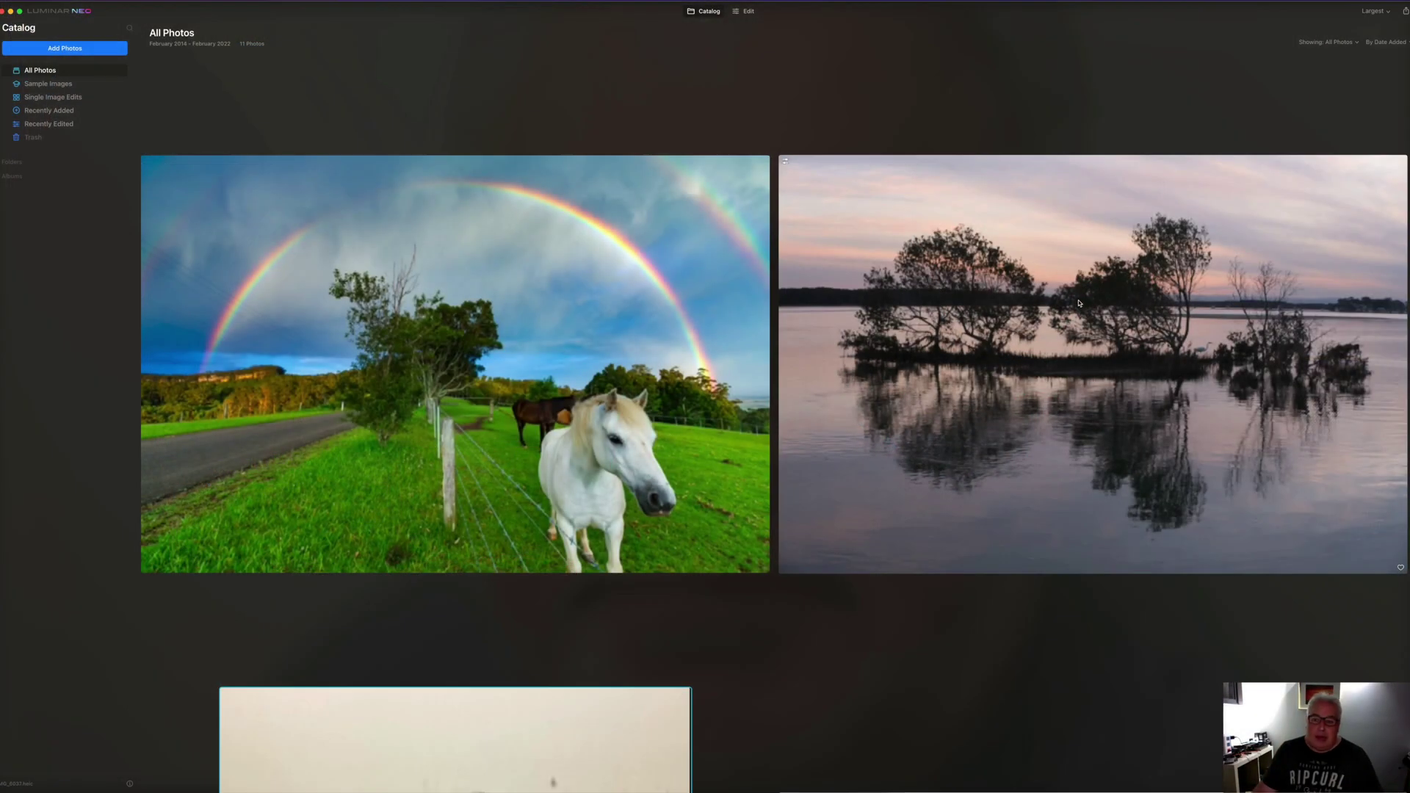
Step: Open the mangrove reflection photo in the editor
left_click(1069, 307)
double_click(1068, 306)
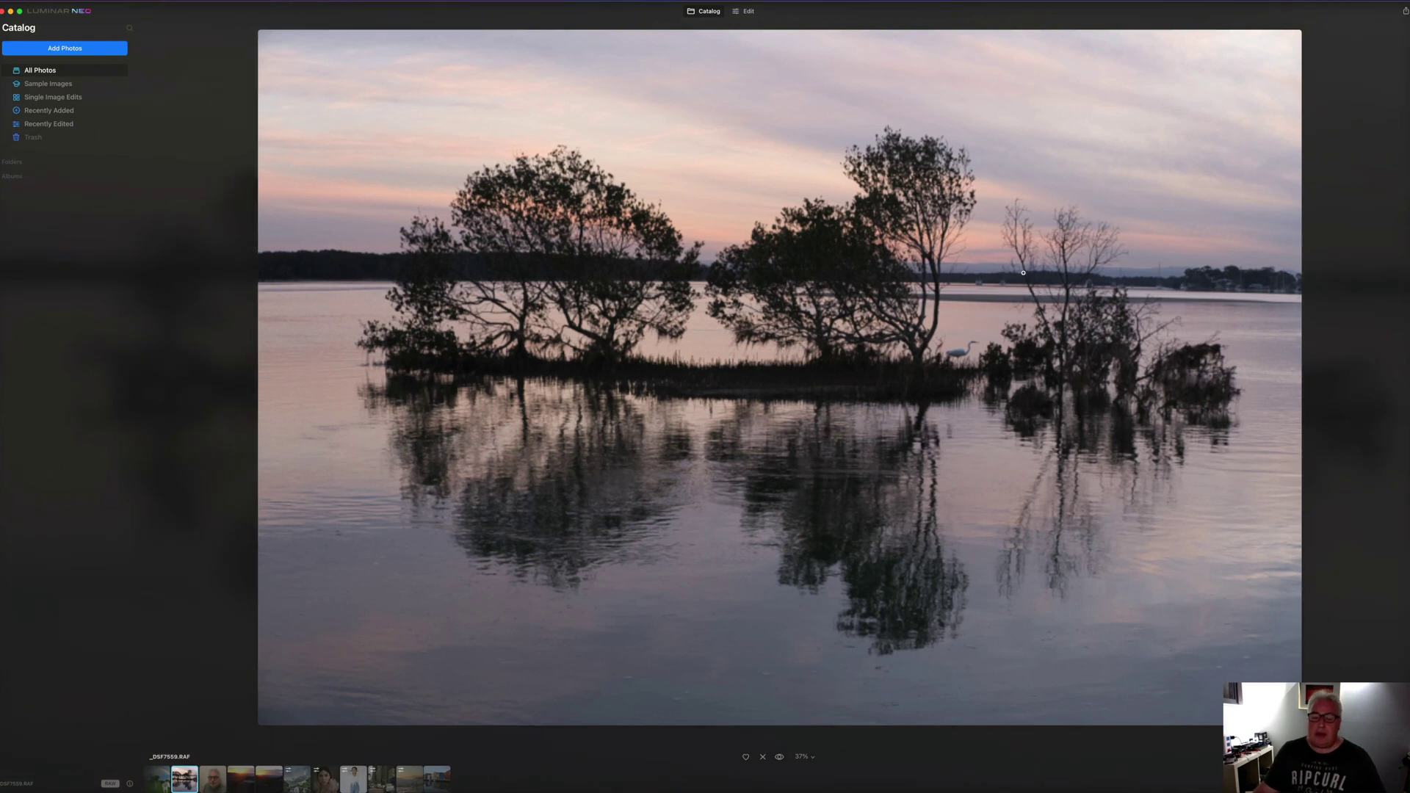
left_click(744, 11)
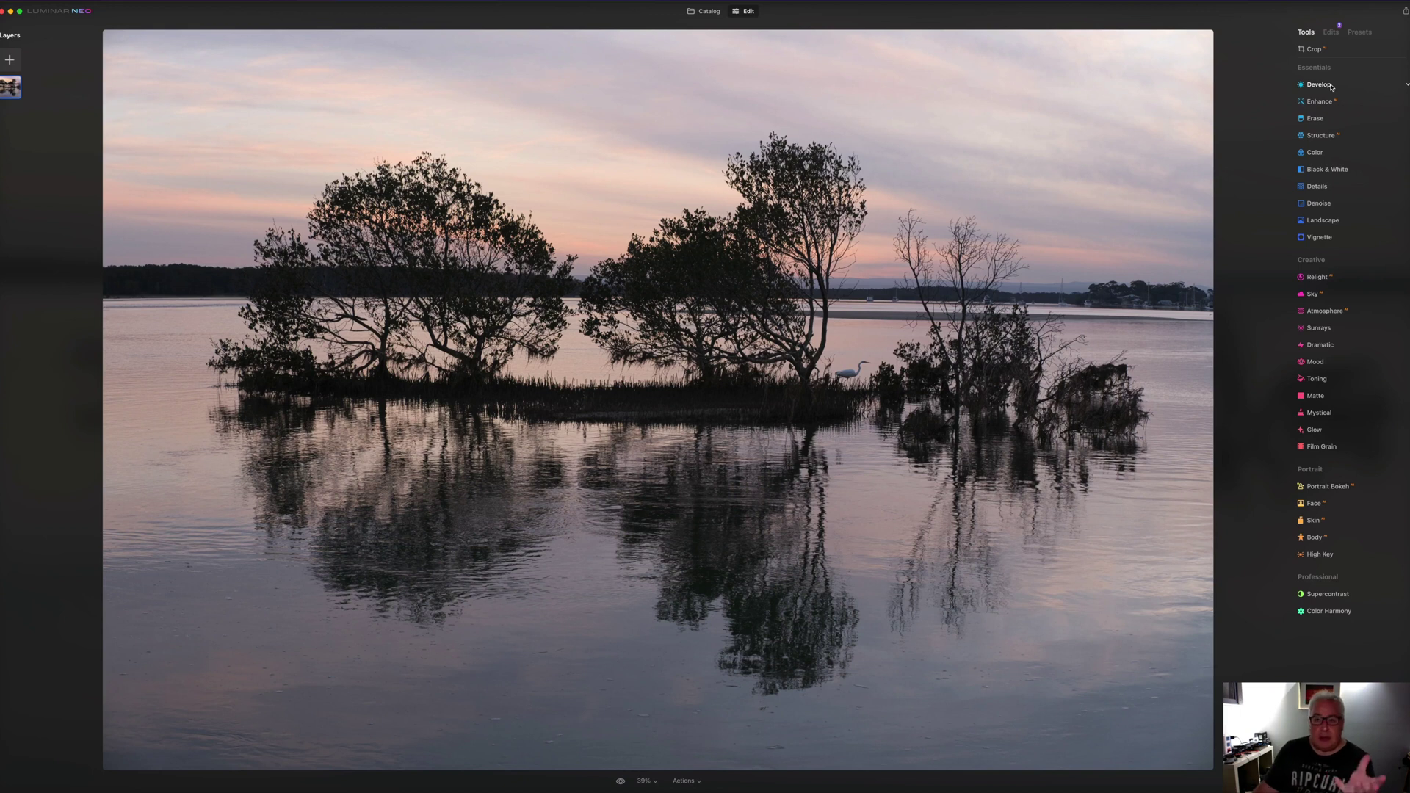
Step: Expand Develop's Light, Blacks & Whites, Curves, Color, Sharpness and Optics sections
left_click(1319, 84)
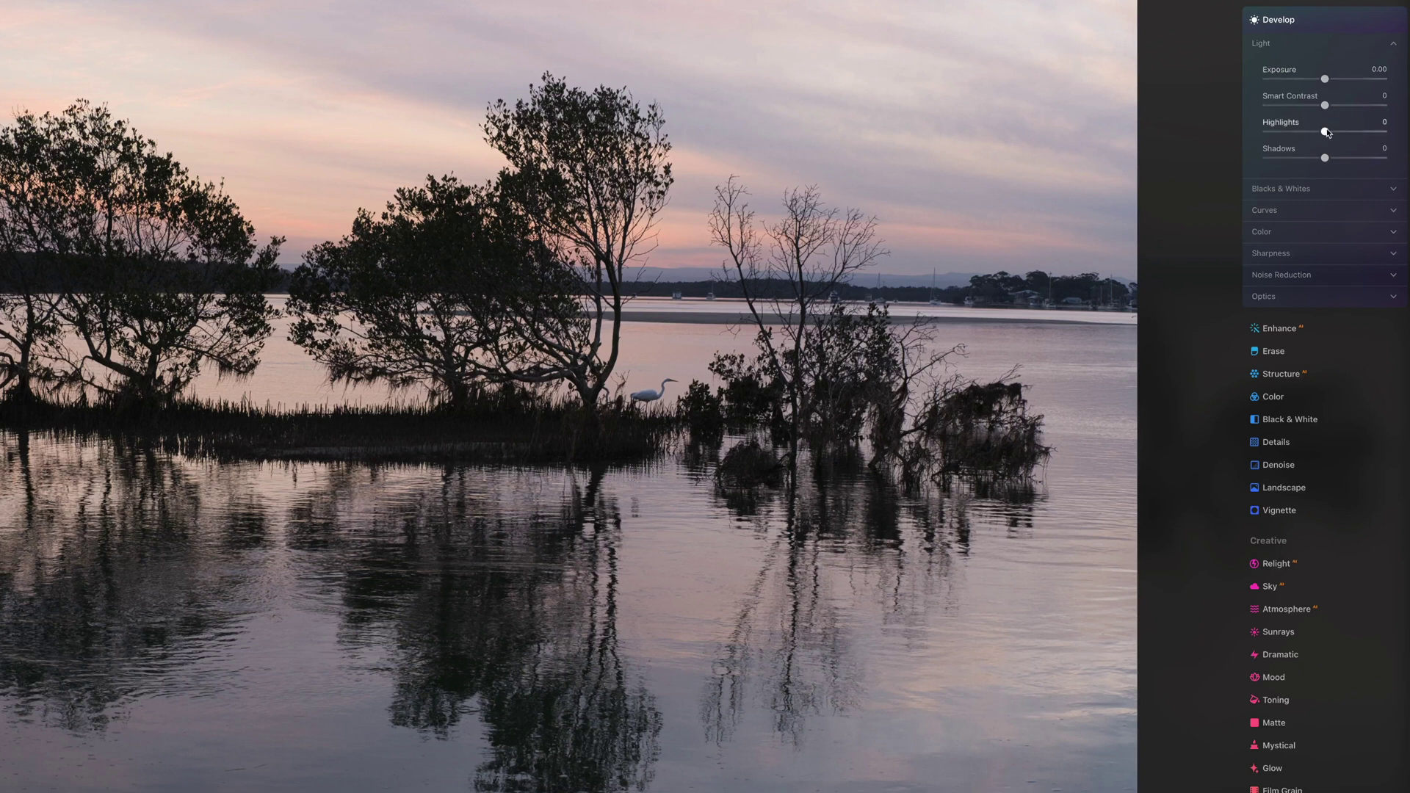
left_click(1325, 194)
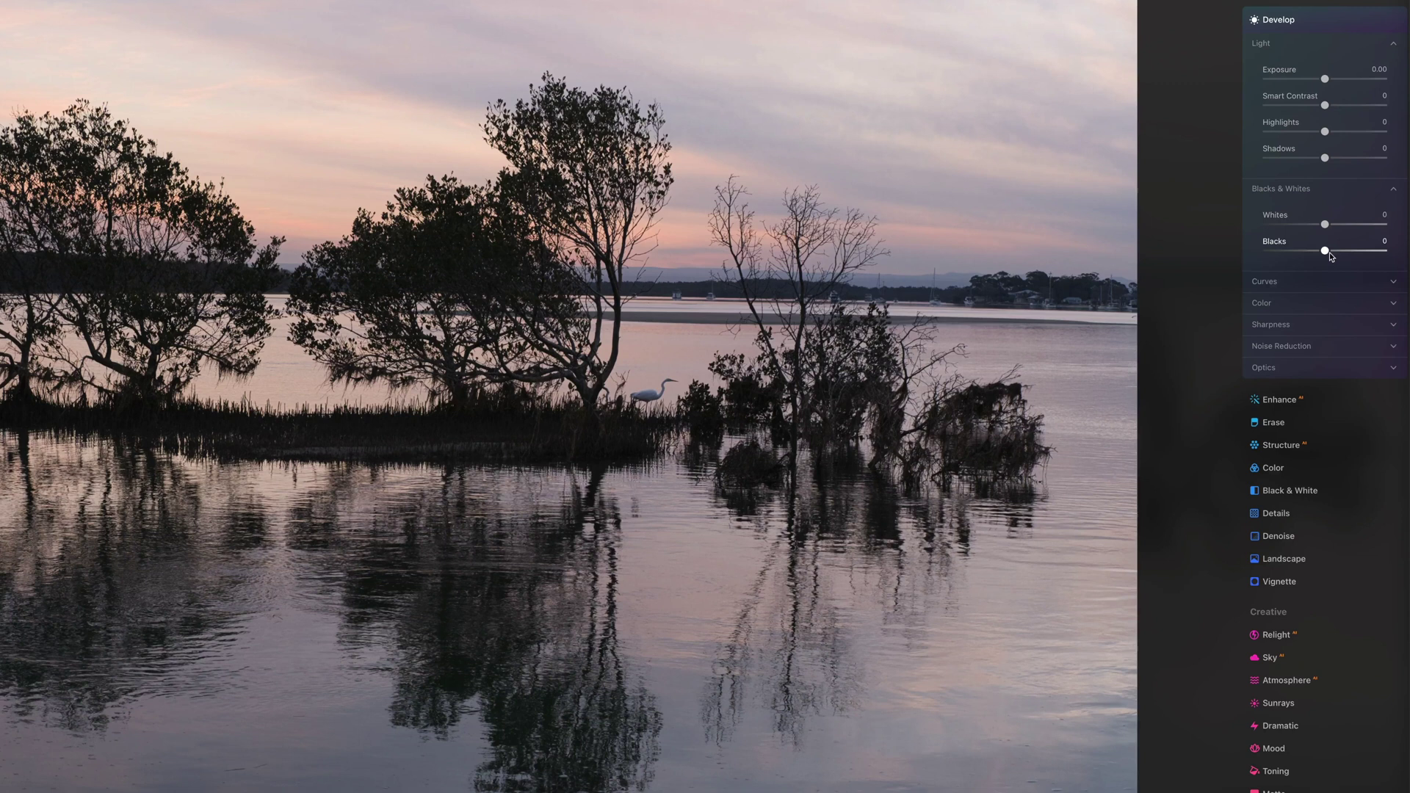
left_click(1329, 285)
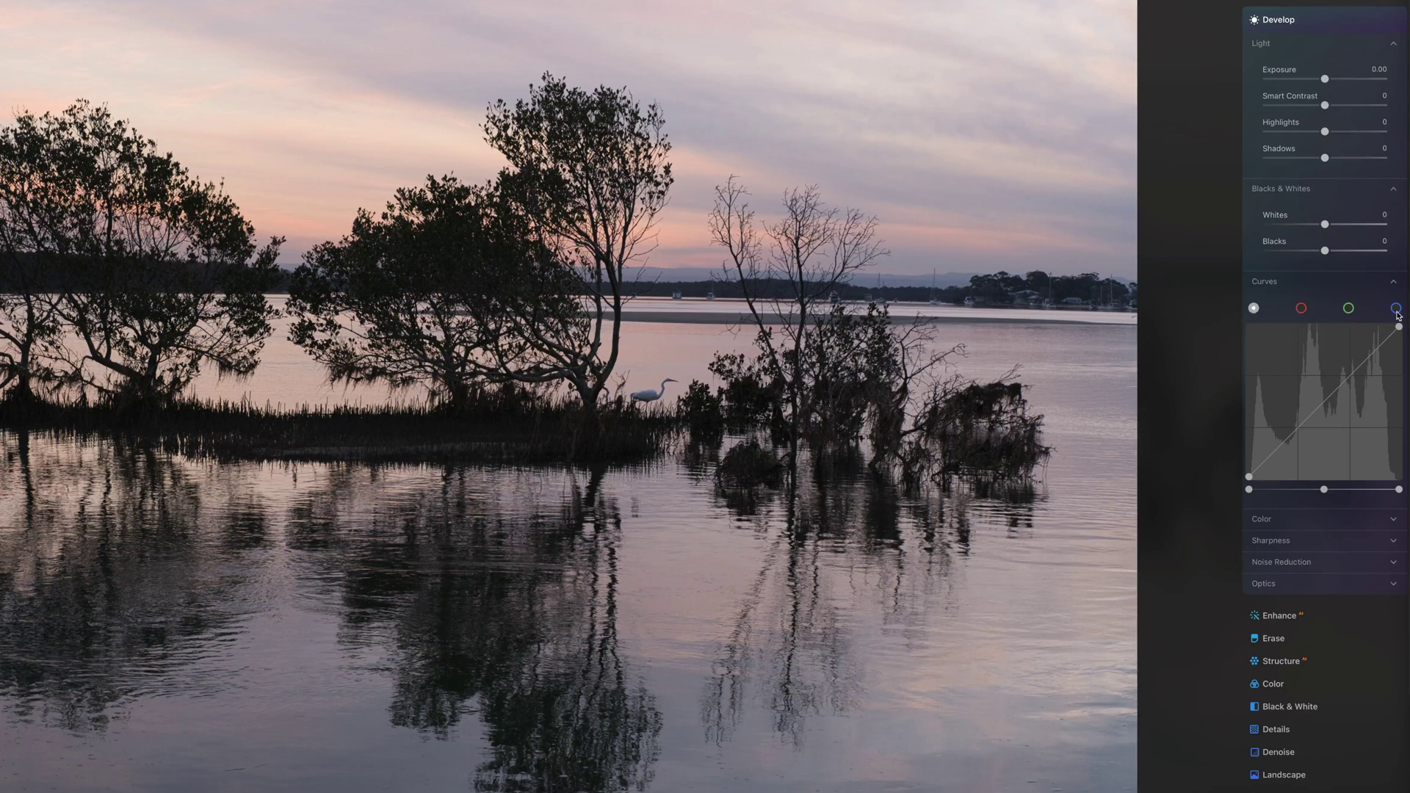
left_click(1301, 524)
scroll(1330, 534, "down", 5)
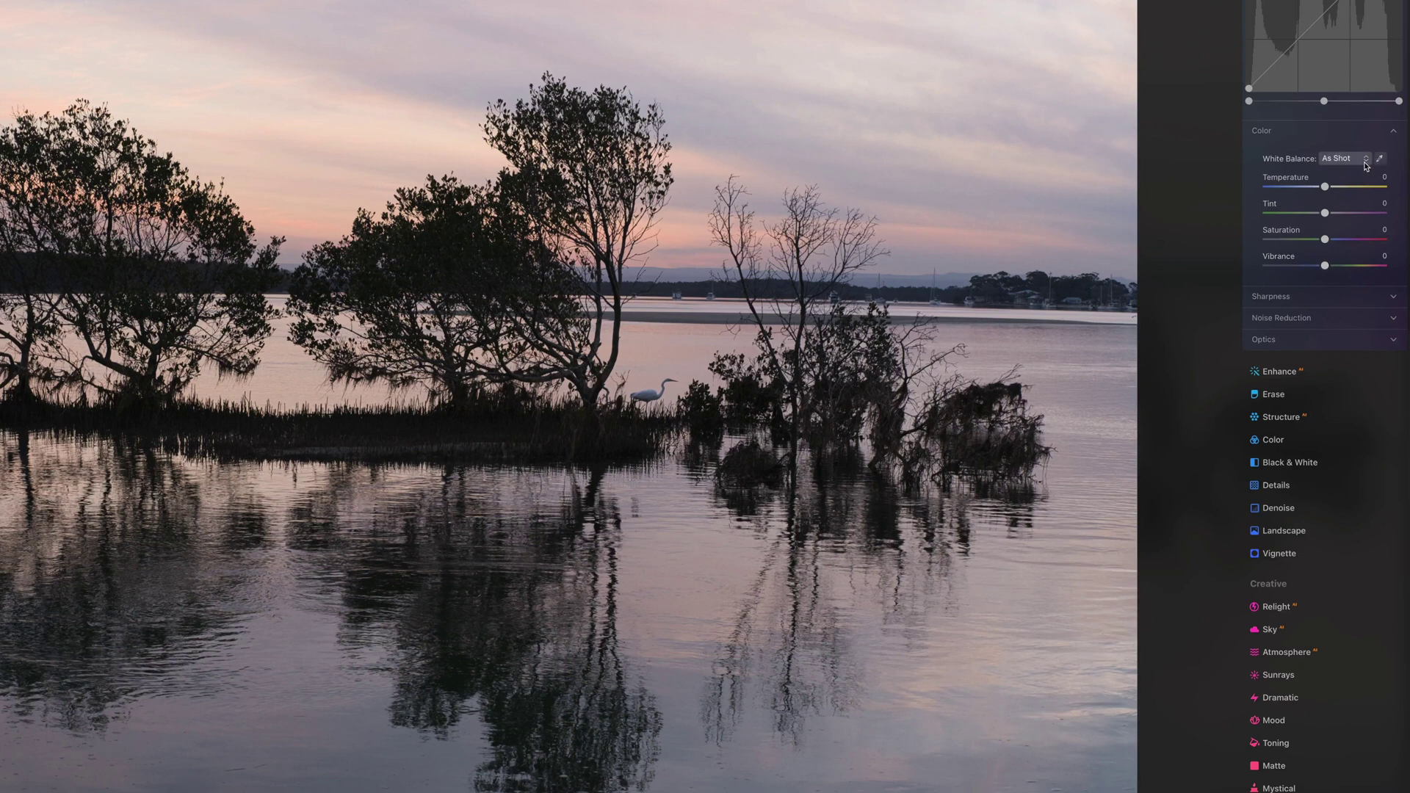
left_click(1339, 296)
scroll(1335, 309, "up", 5)
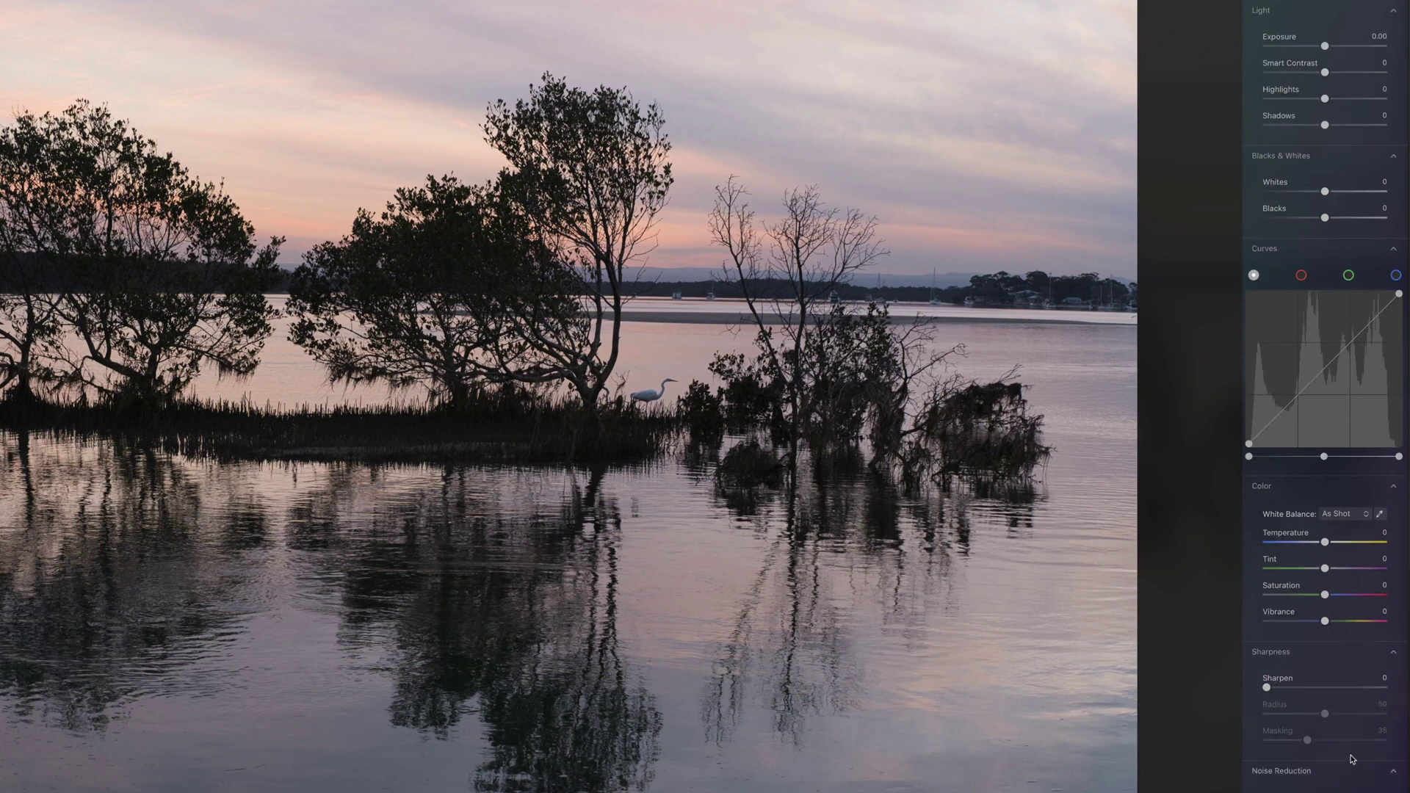
scroll(1351, 759, "down", 5)
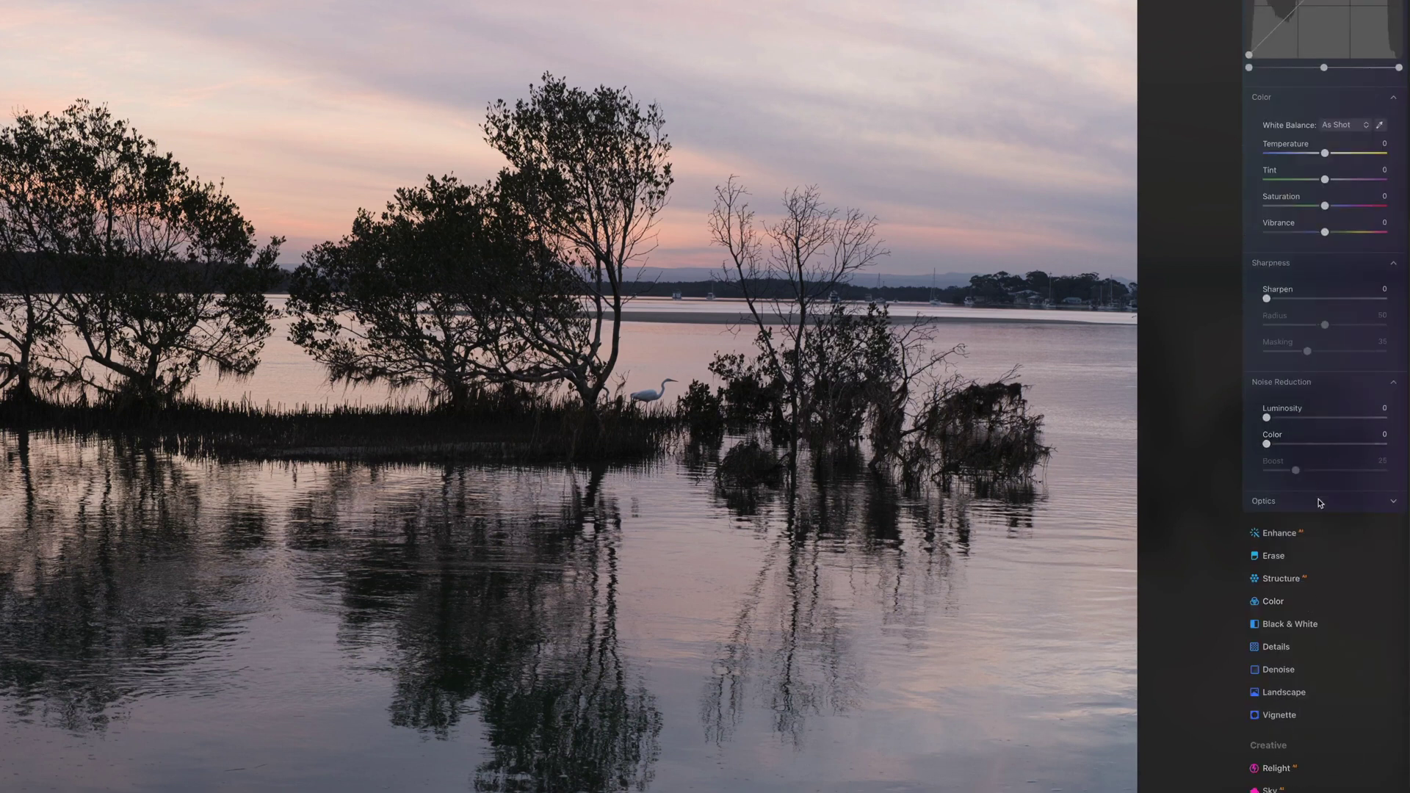
left_click(1319, 503)
scroll(1318, 587, "up", 3)
scroll(1316, 638, "down", 4)
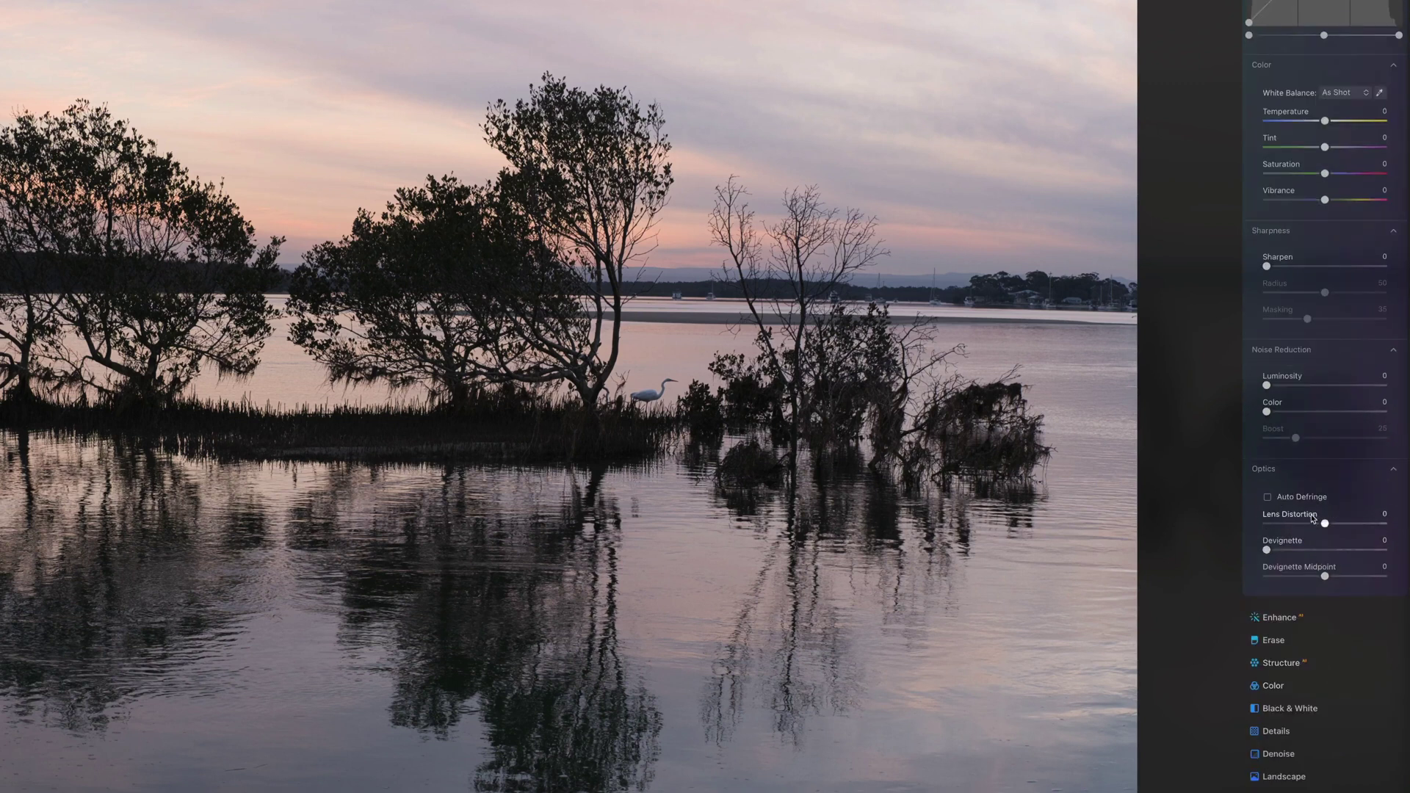
scroll(1316, 525, "up", 6)
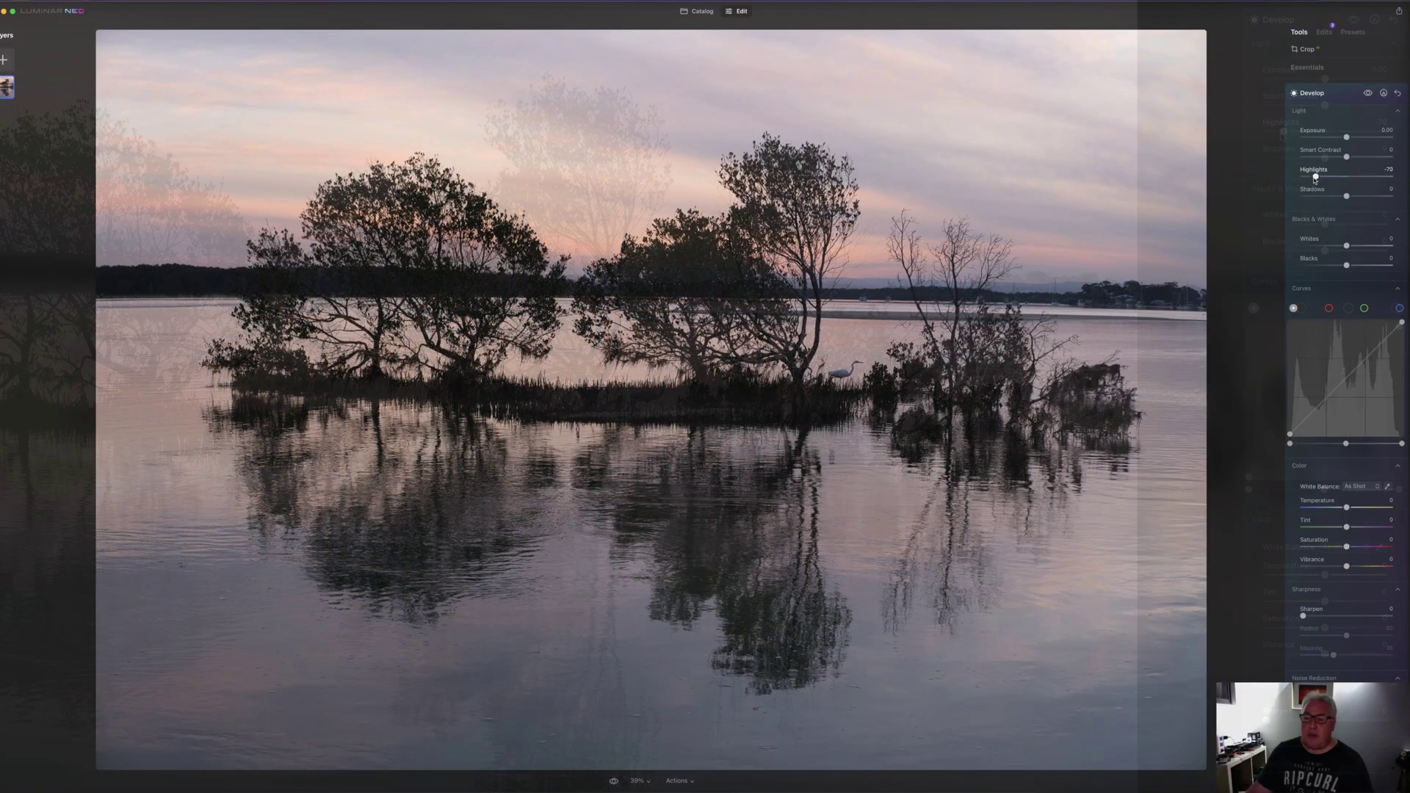
Step: Set Highlights to -80, Shadows to 73, Whites to 28 and Blacks to -13
left_click_drag(1325, 131, 1275, 132)
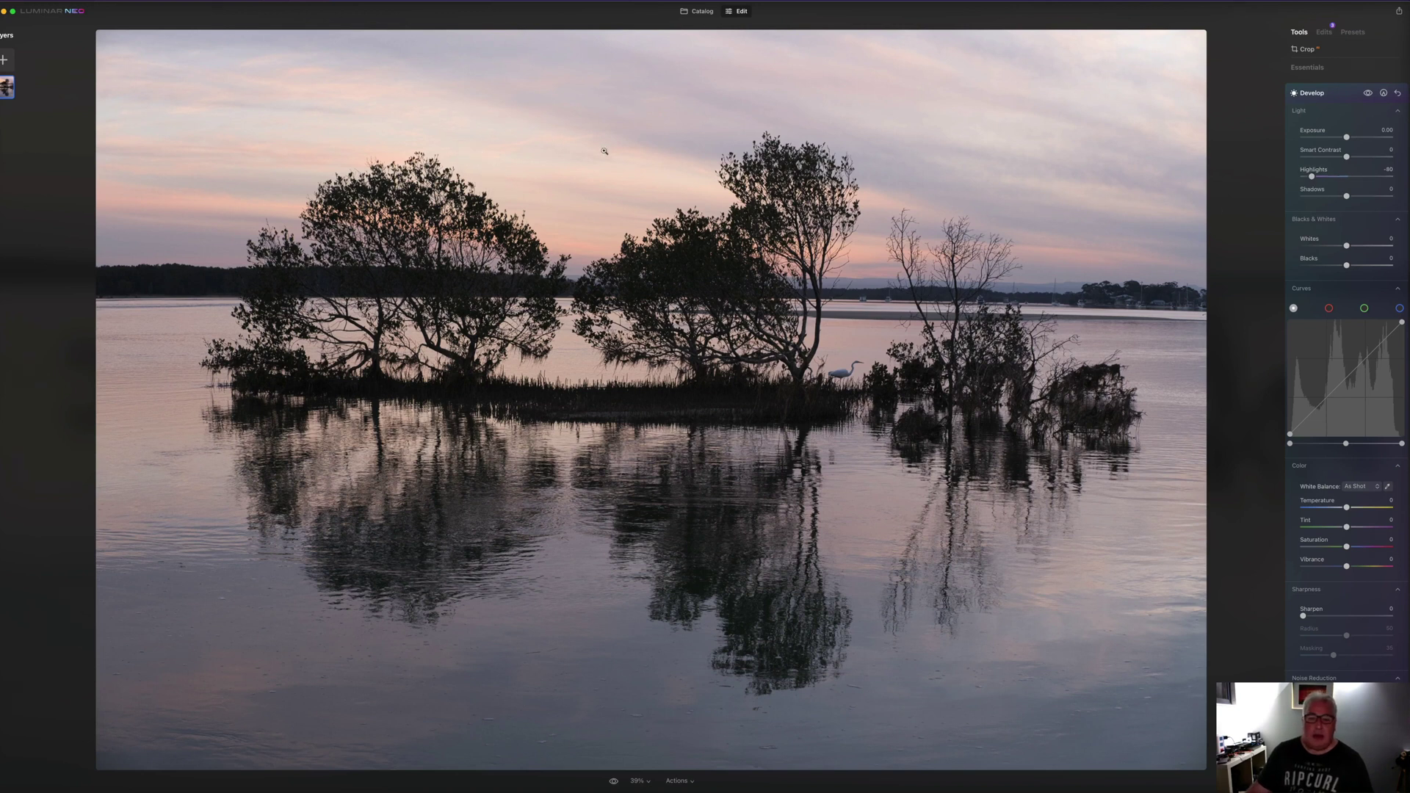
left_click(1374, 197)
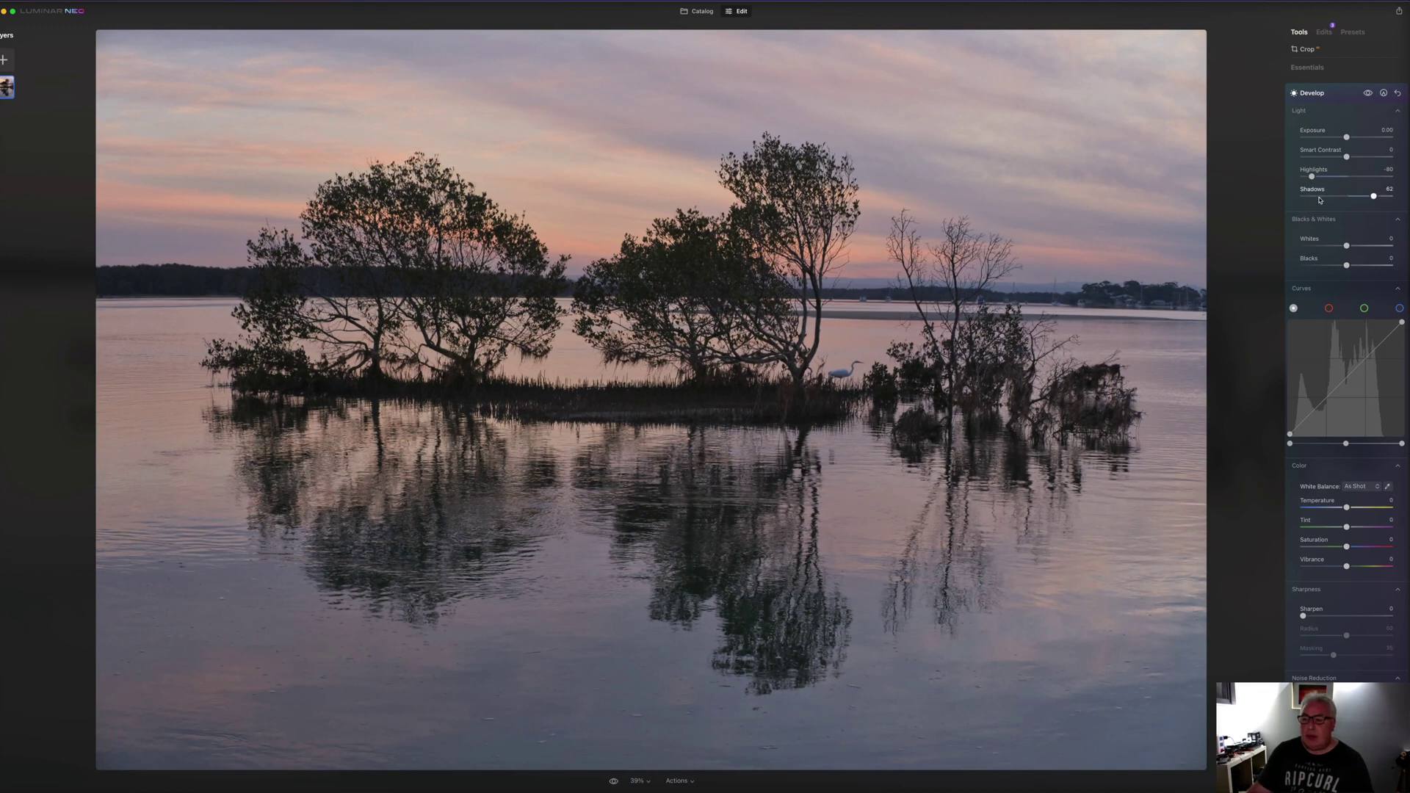
left_click_drag(1374, 197, 1379, 197)
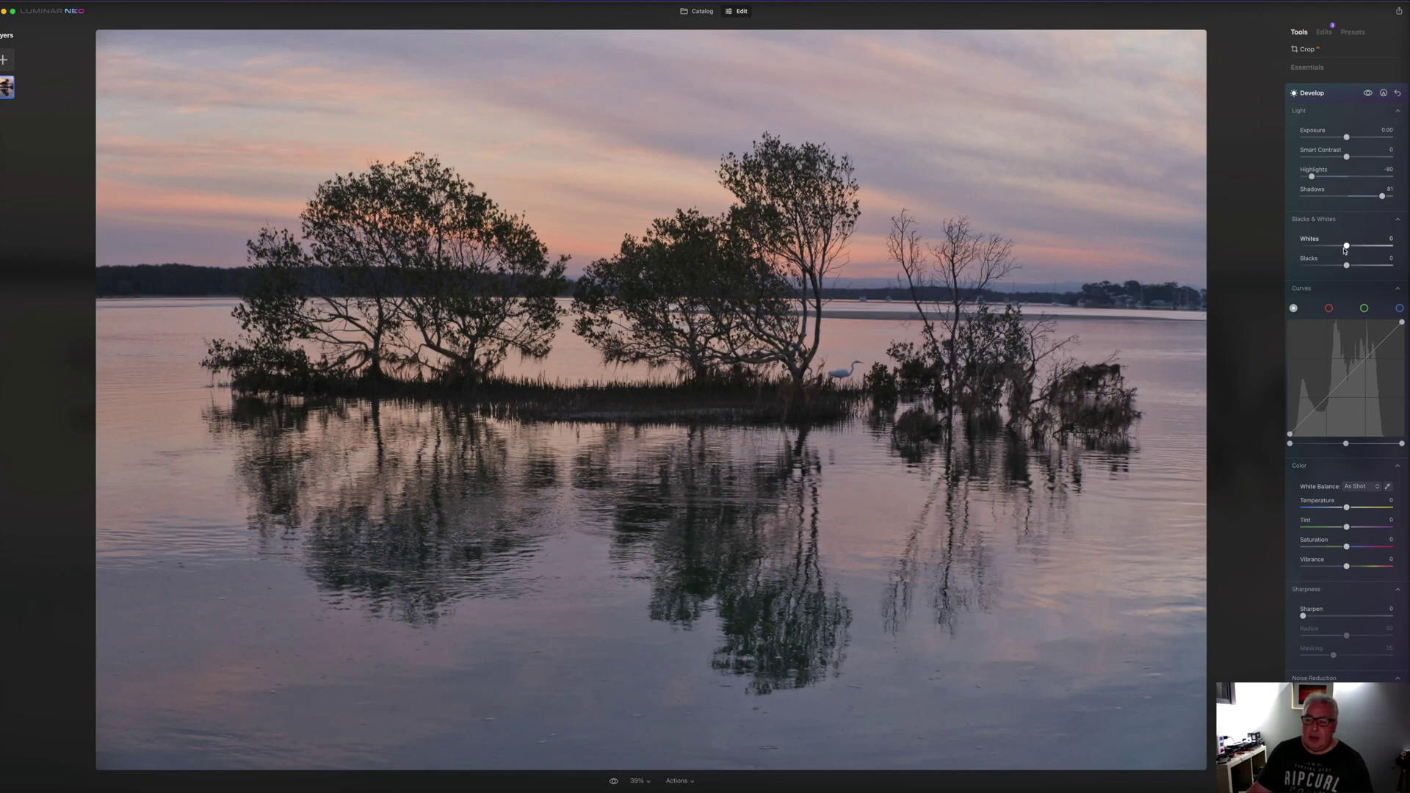
left_click_drag(1348, 249, 1365, 250)
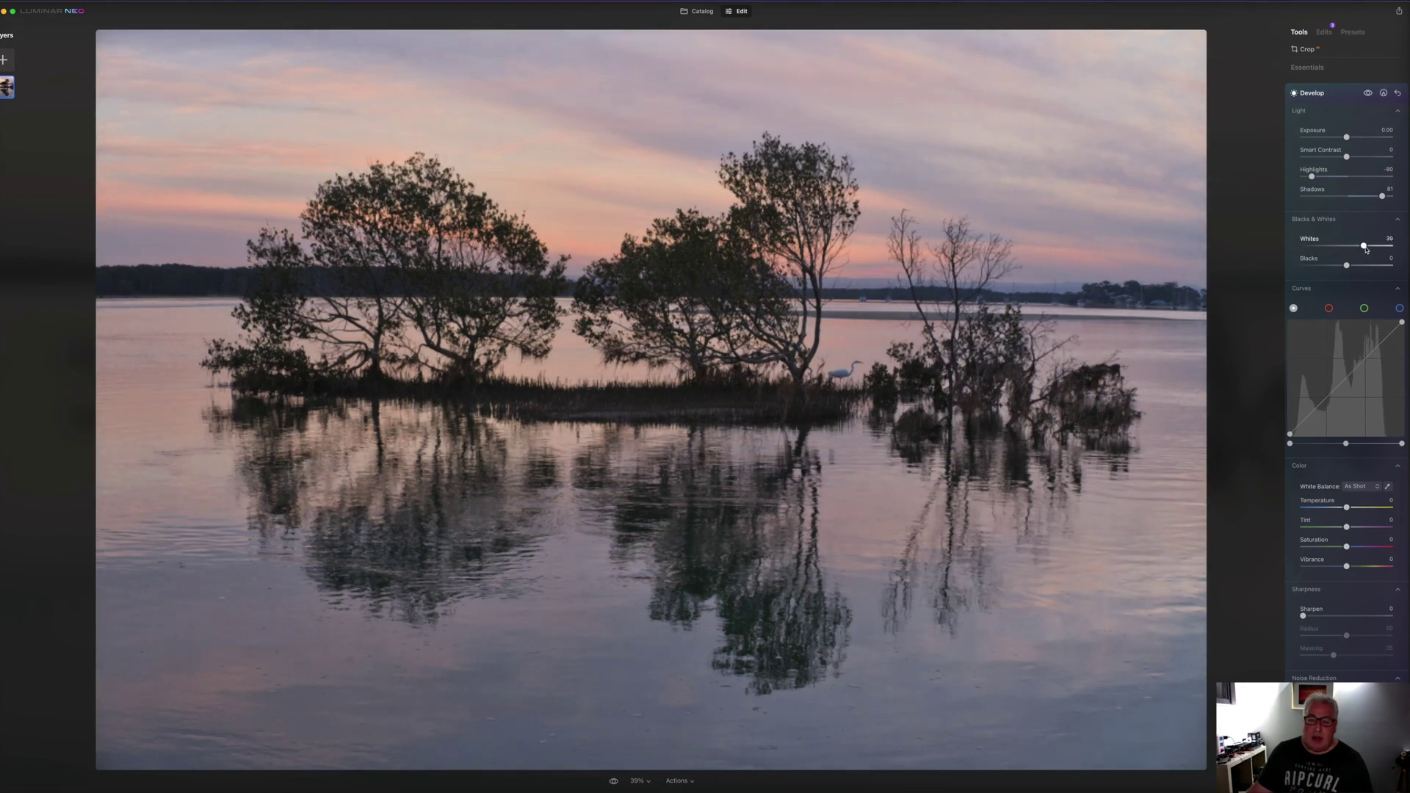
left_click_drag(1346, 265, 1340, 267)
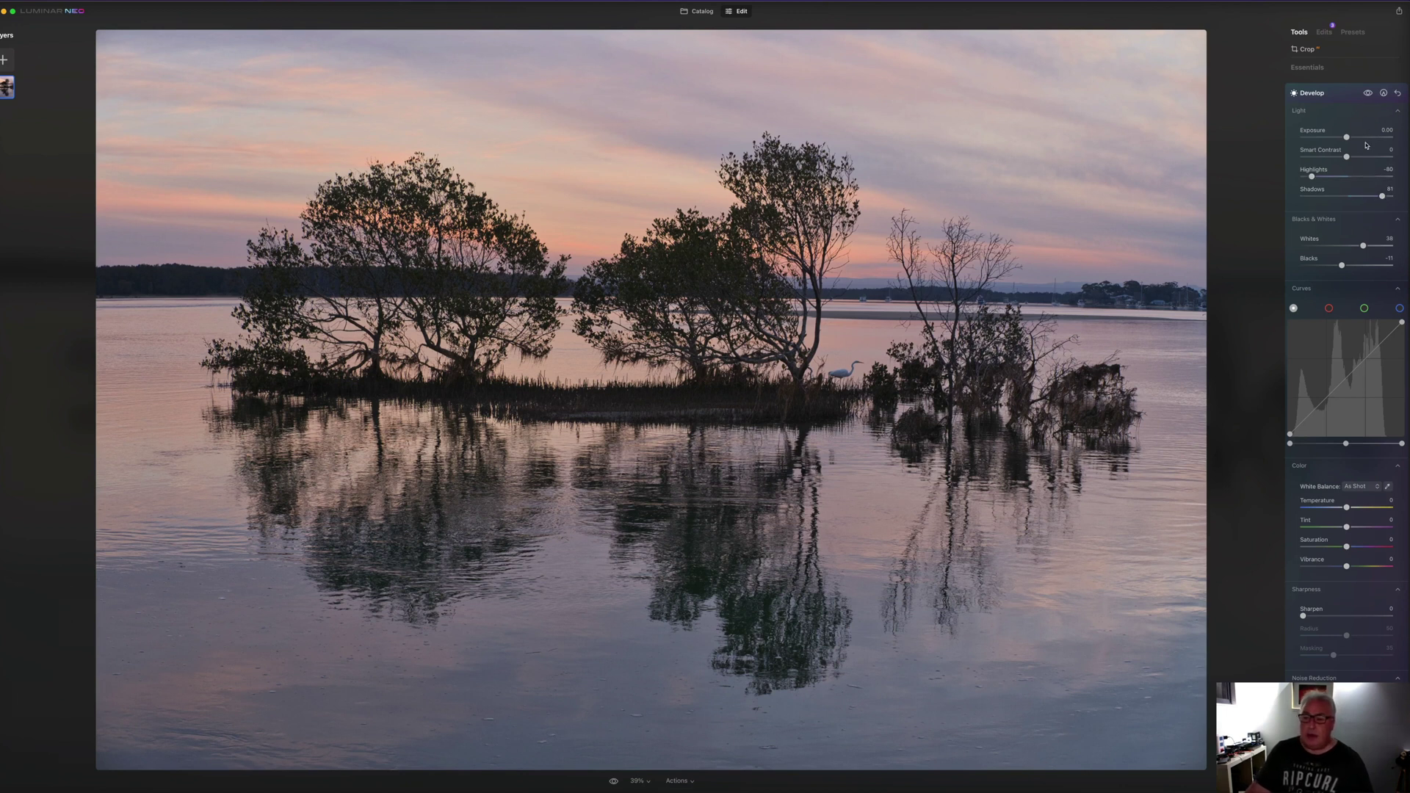
left_click(1384, 92)
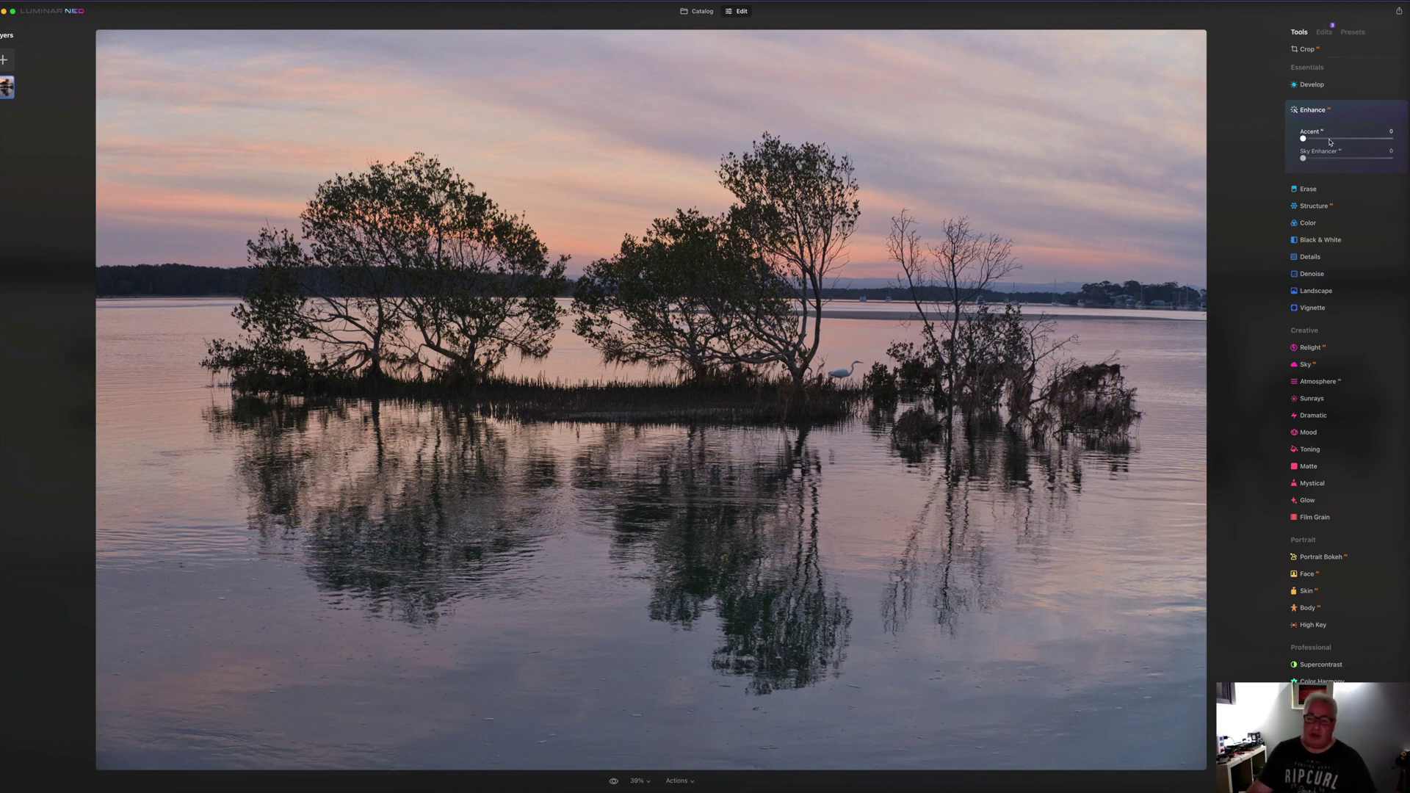
Step: Set Enhance Accent and Sky Enhancer to 100, comparing the before and after
left_click_drag(1304, 139, 1389, 139)
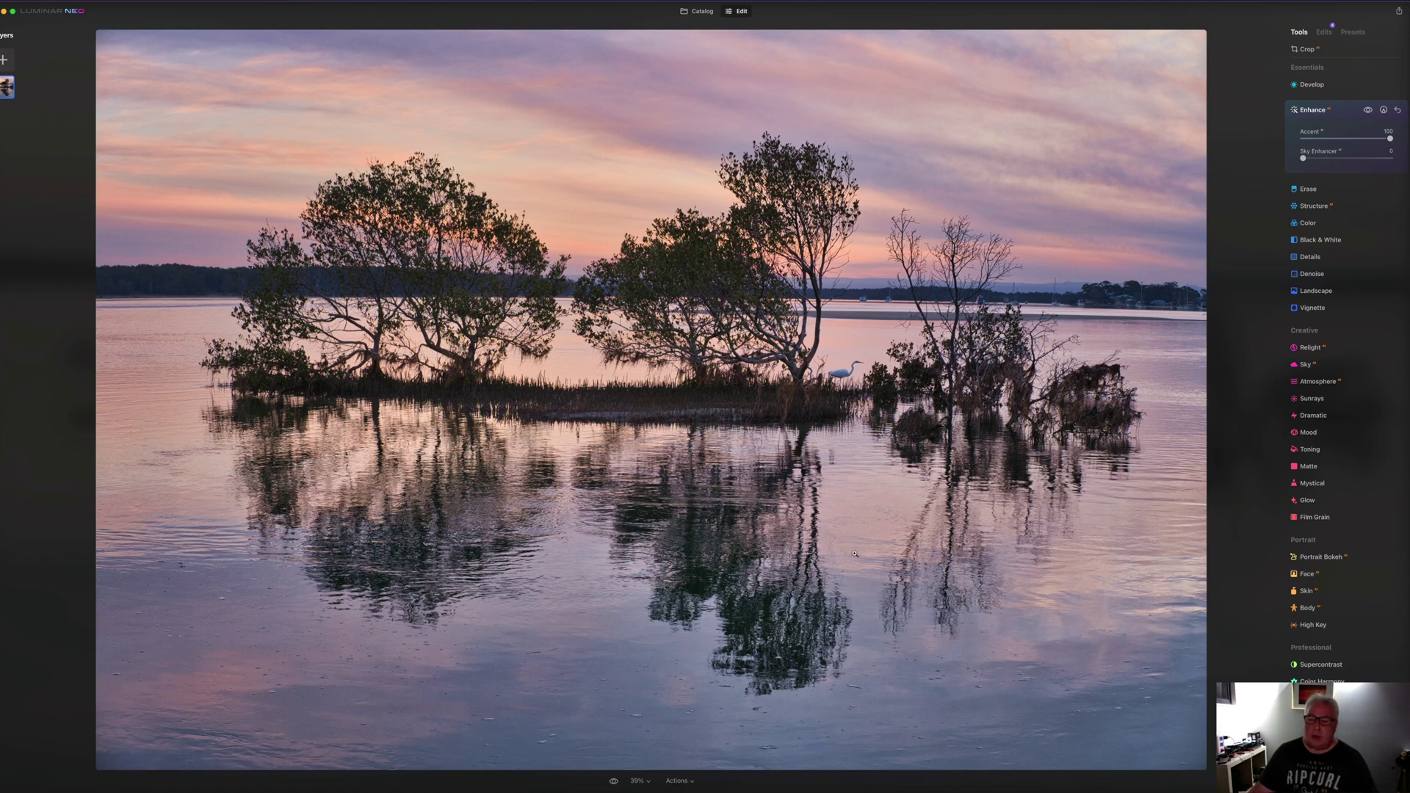
left_click(1368, 111)
left_click(1368, 111)
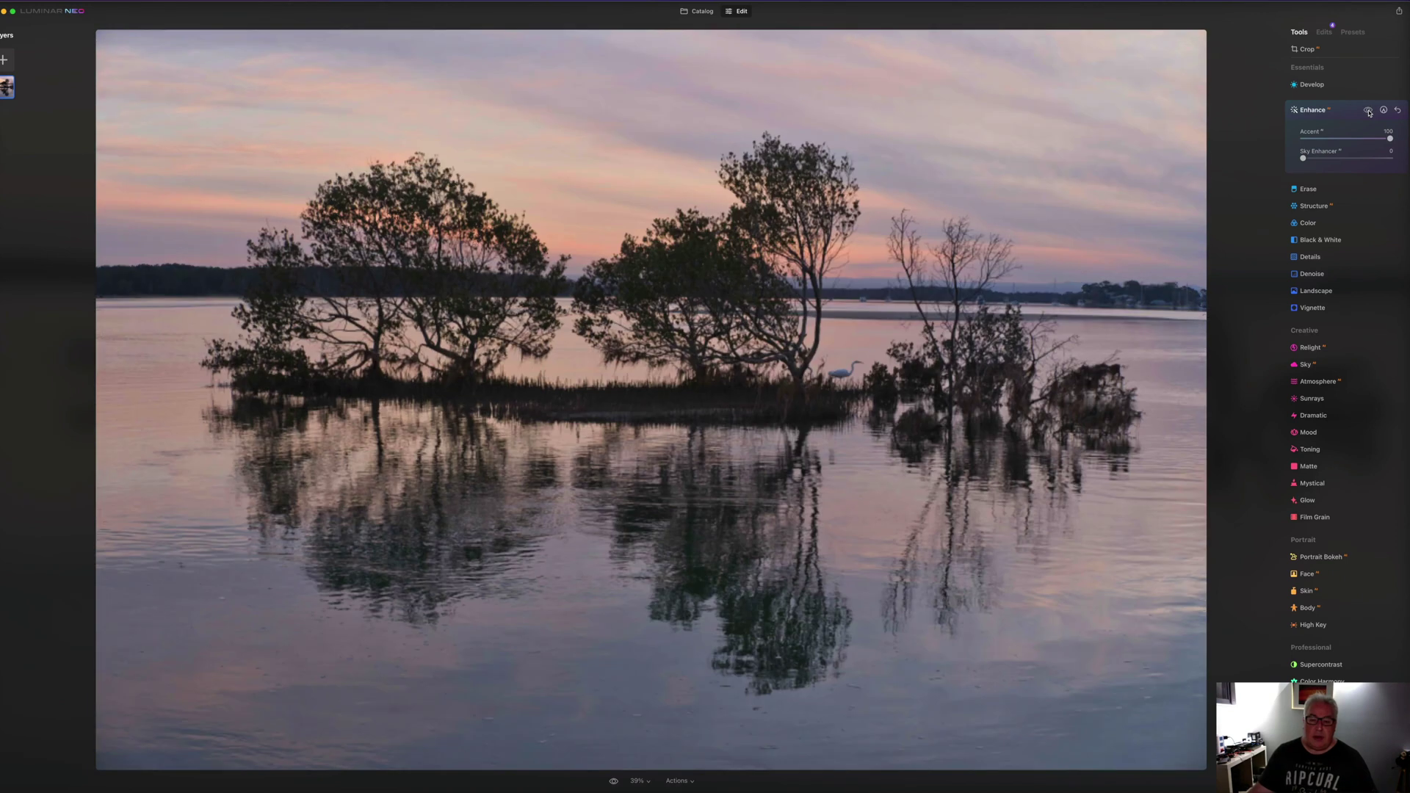
left_click(1368, 111)
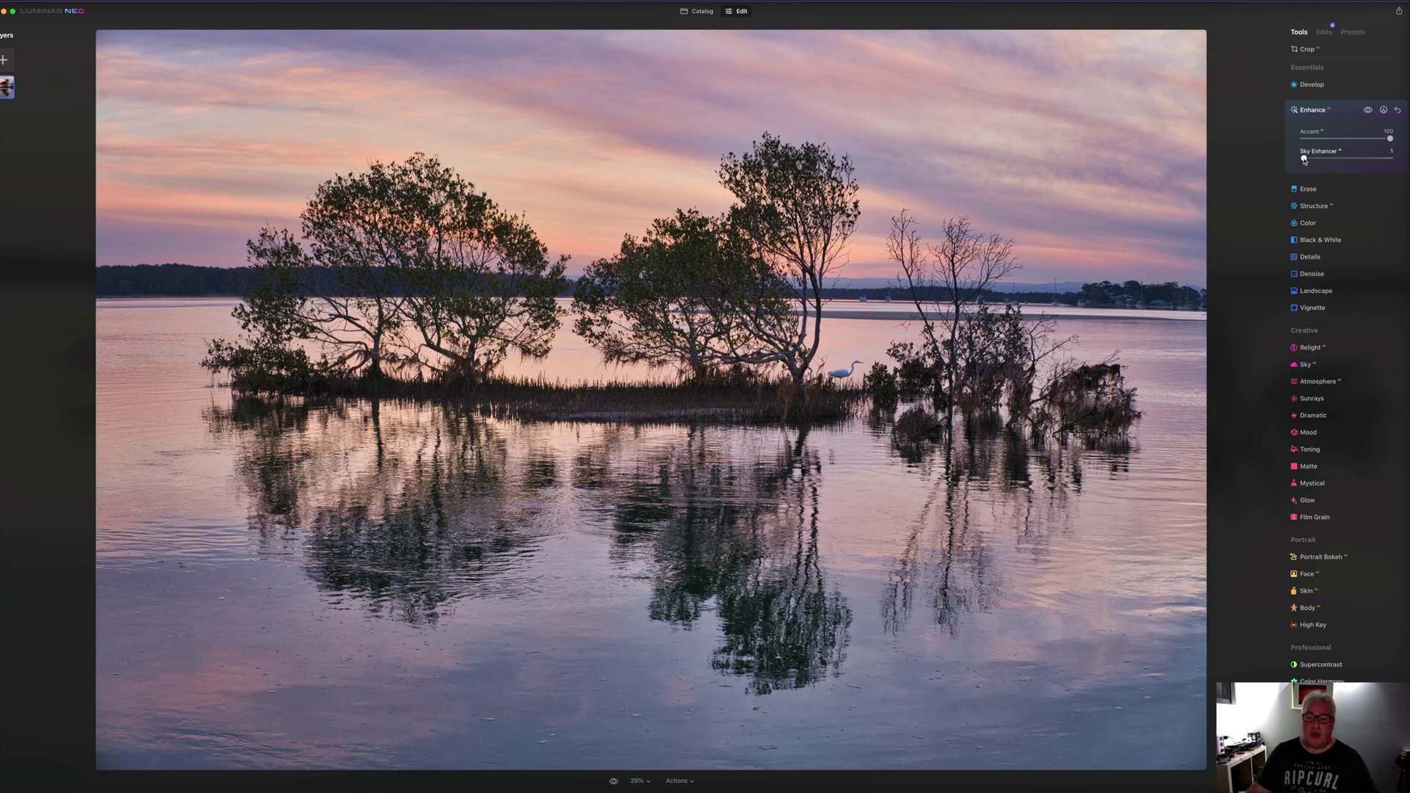
left_click_drag(1305, 159, 1391, 158)
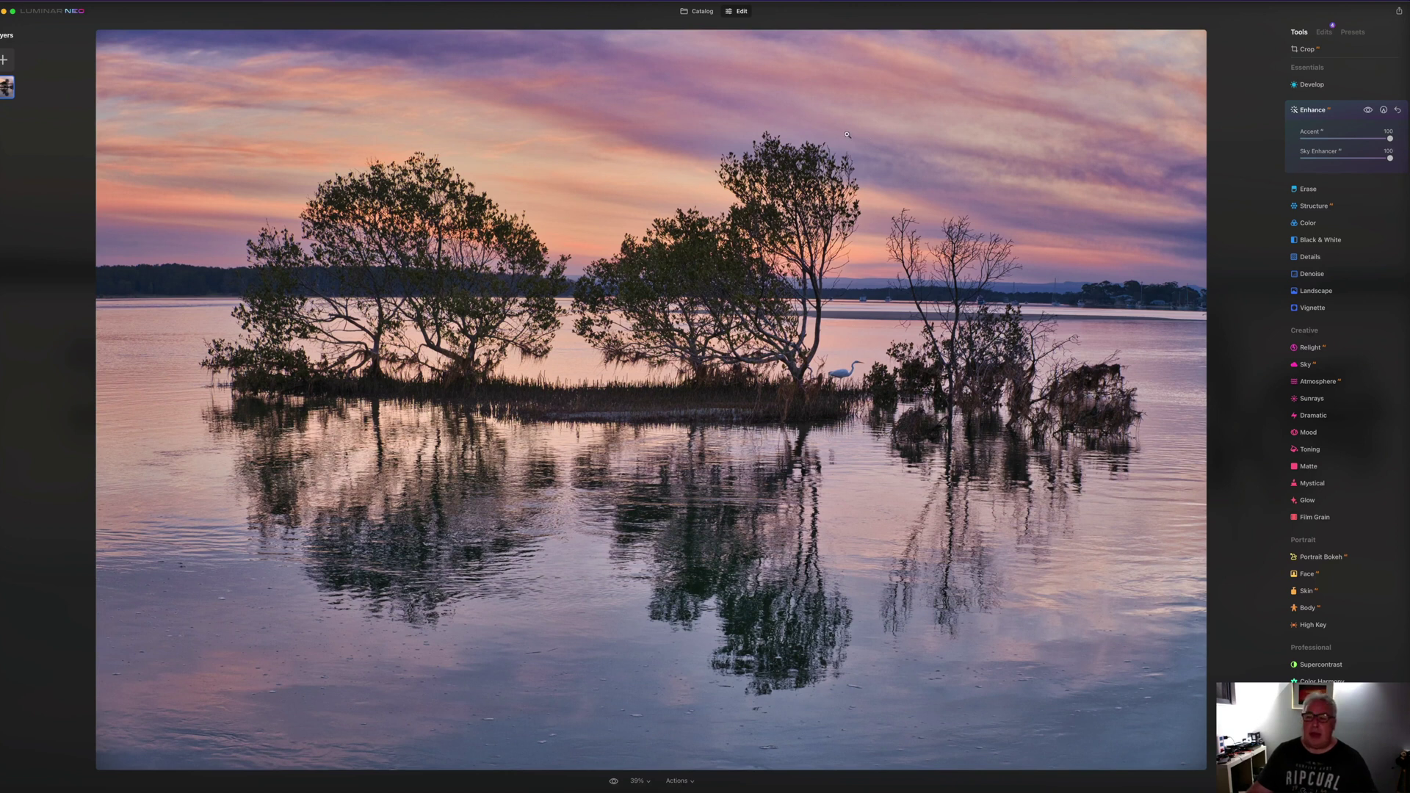
Step: Add Structure with Amount 13 after previewing it at 100
left_click(1336, 110)
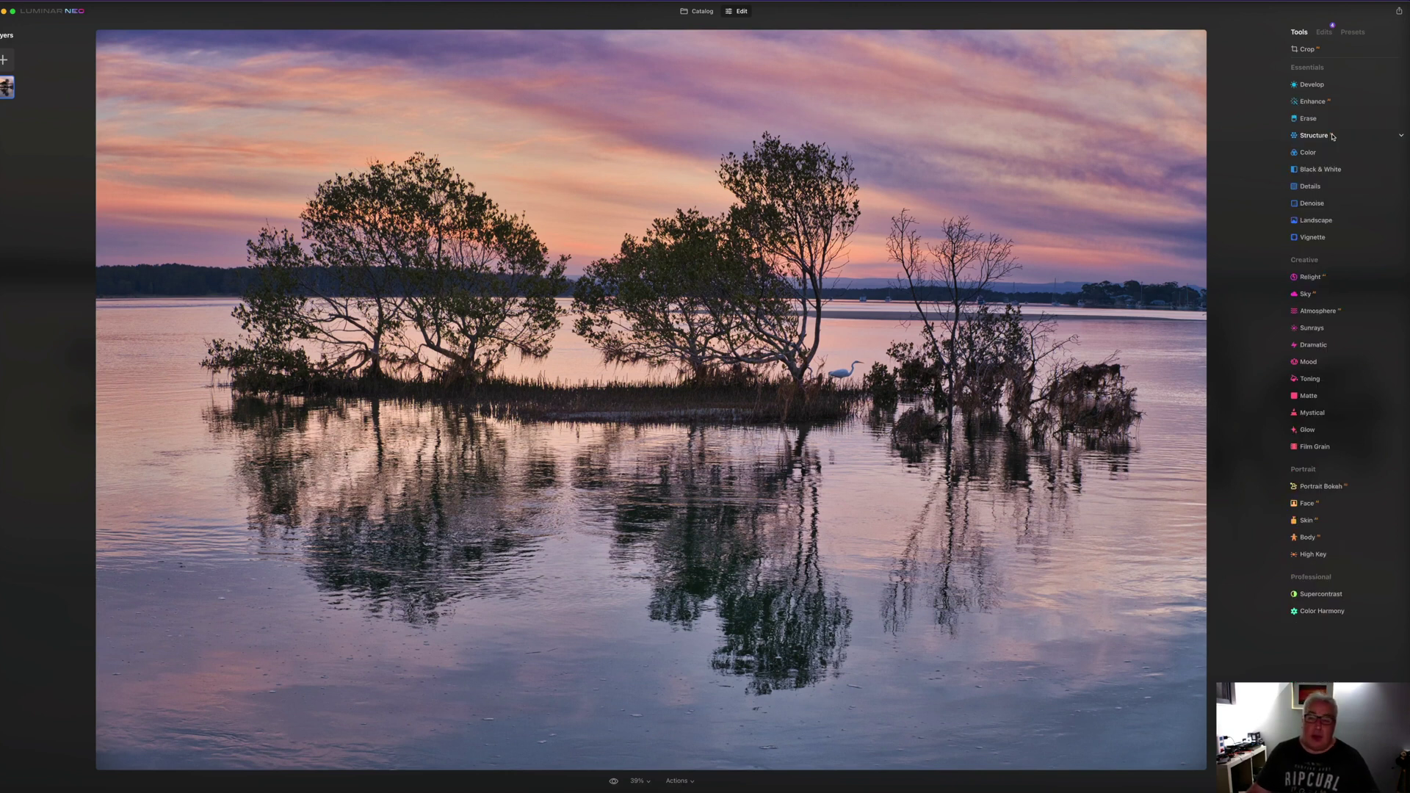
left_click(1337, 138)
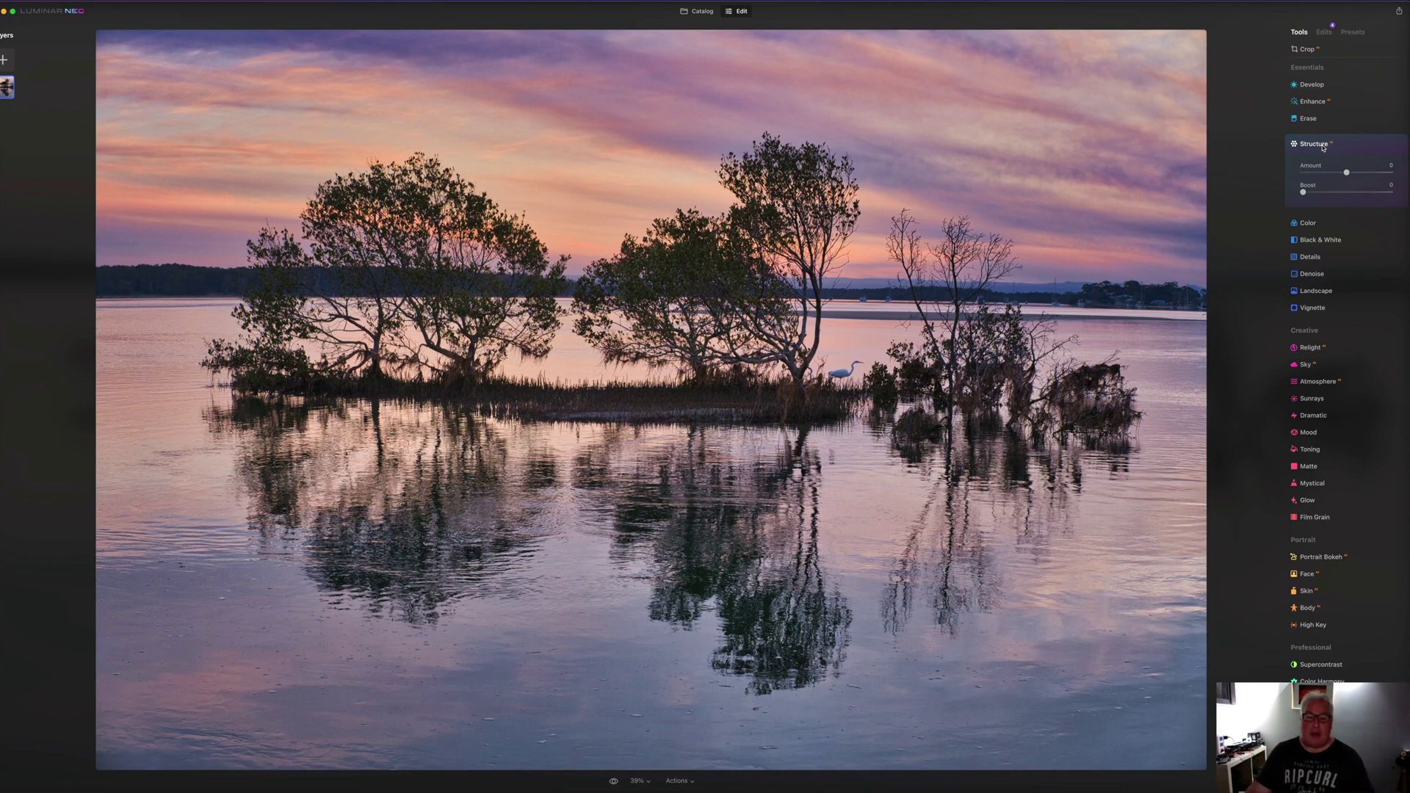
left_click_drag(1346, 172, 1397, 169)
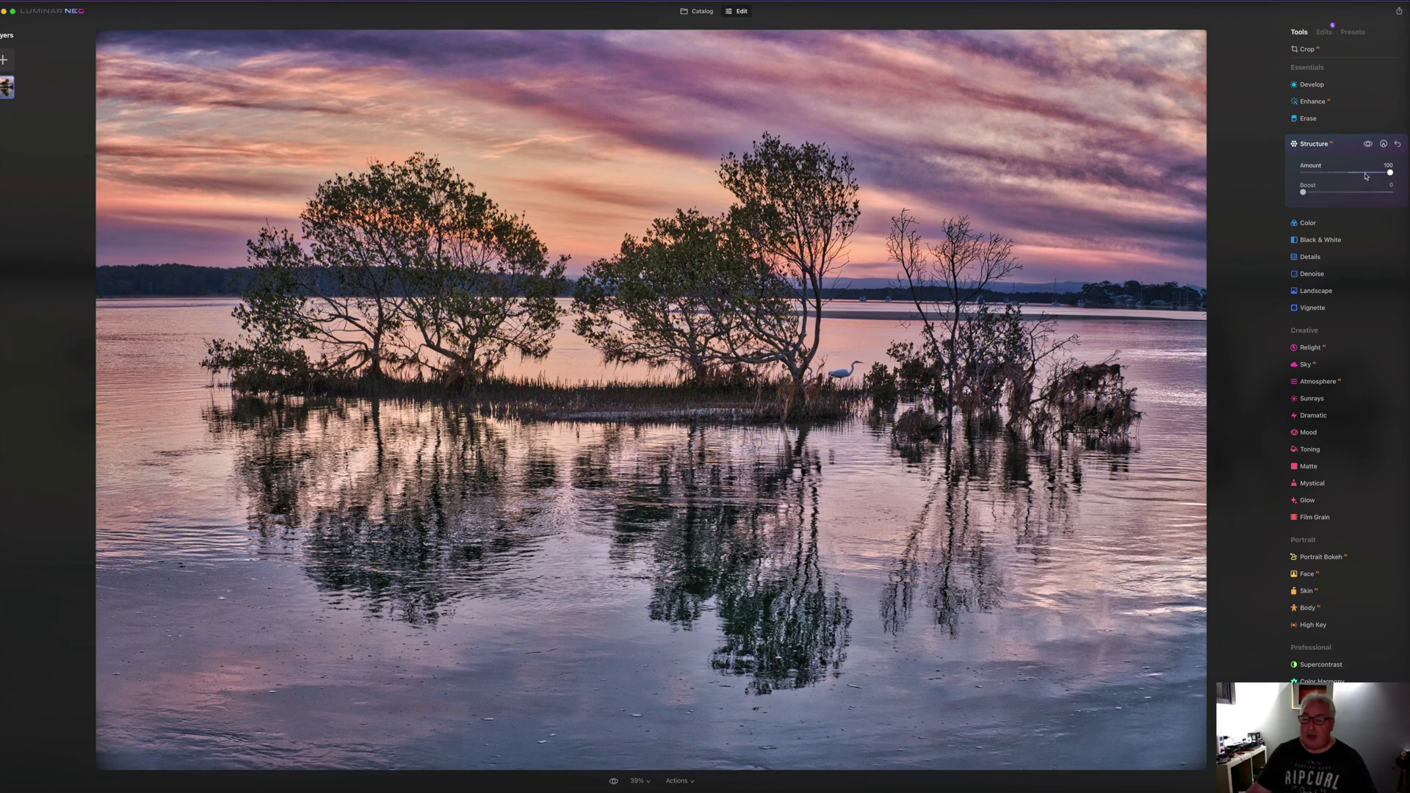
left_click_drag(1357, 176, 1354, 176)
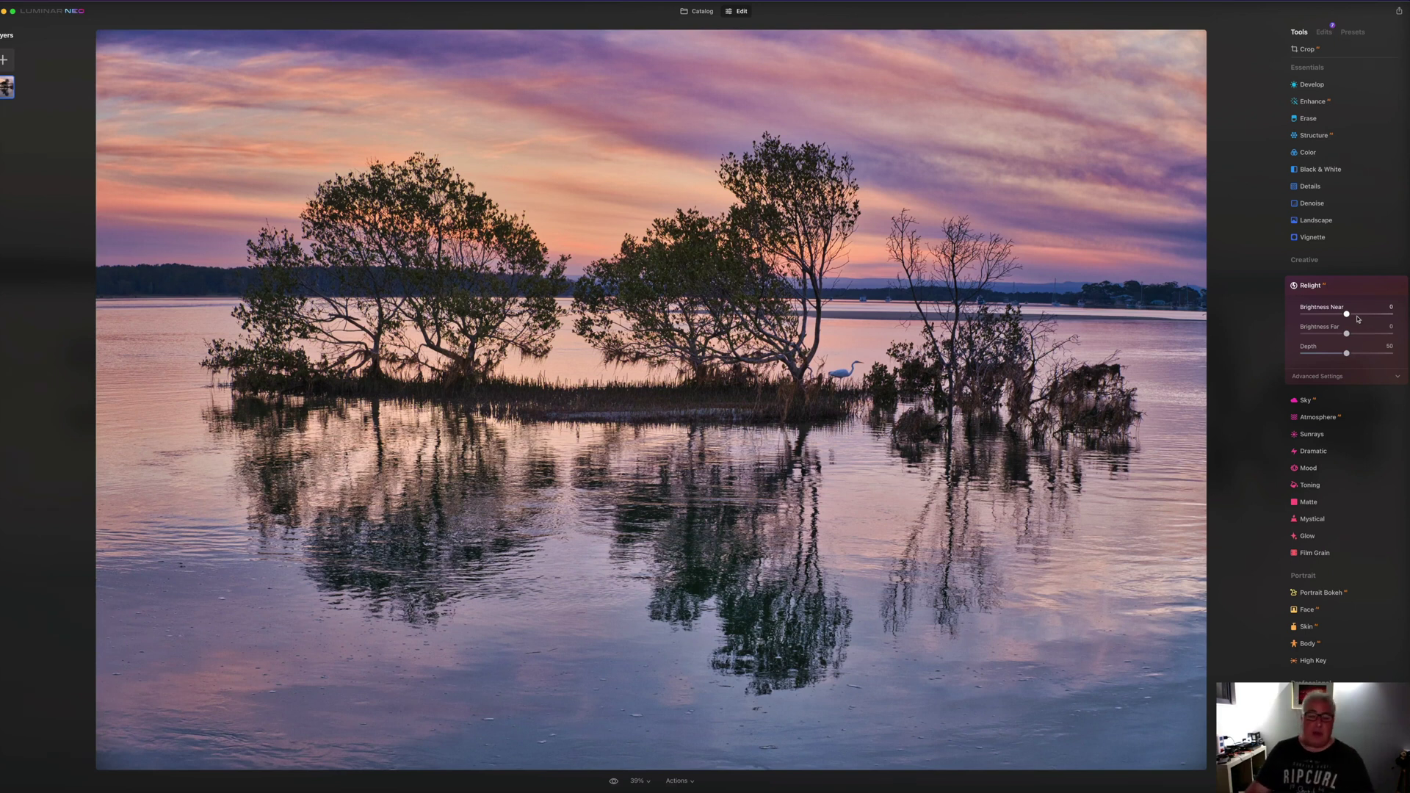
Step: Raise Relight Brightness Near to 81 and push Depth toward its maximum
left_click(1364, 315)
mouse_move(1363, 316)
left_mouse_down()
mouse_move(1389, 316)
mouse_move(1350, 315)
mouse_move(1387, 334)
mouse_move(1349, 332)
mouse_move(1370, 333)
left_mouse_up()
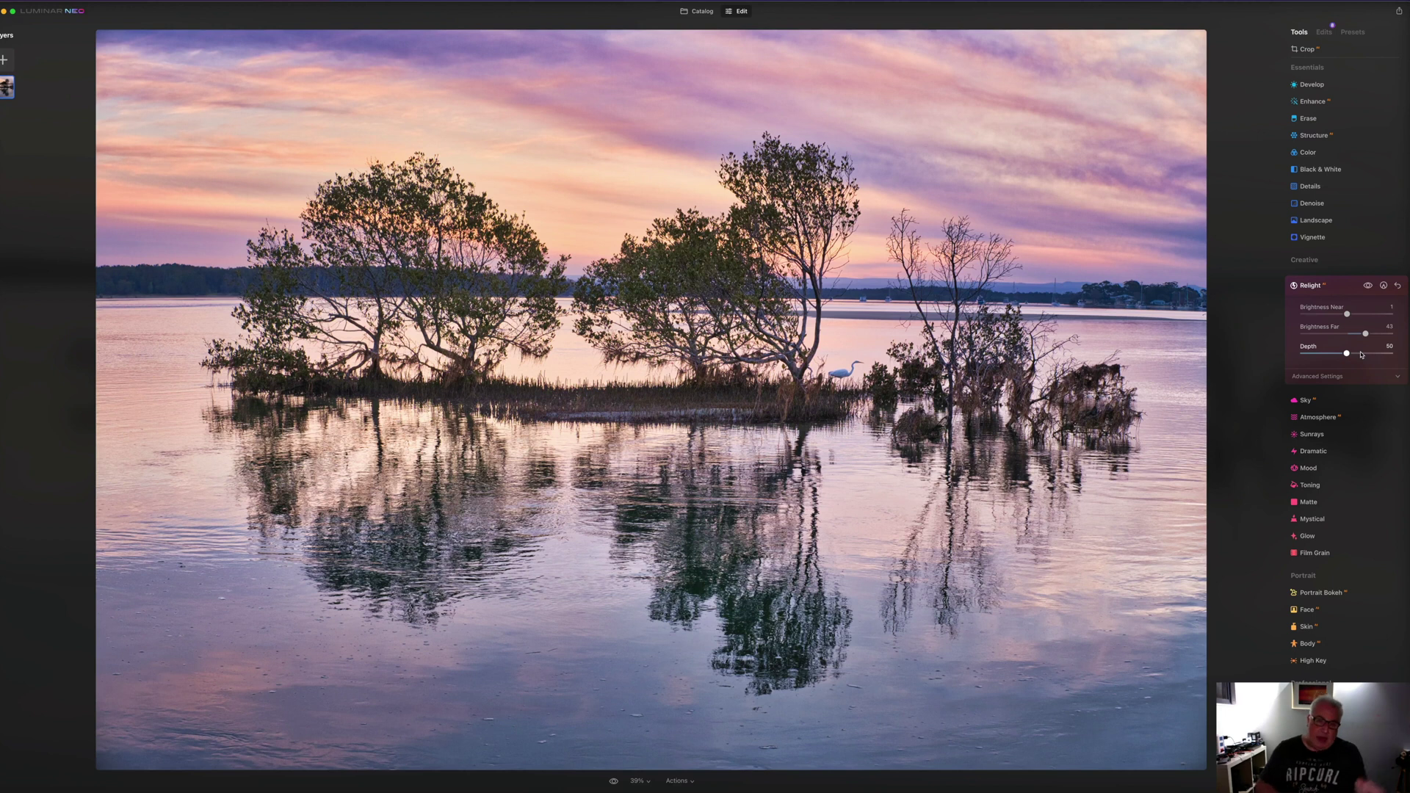
left_click(1368, 354)
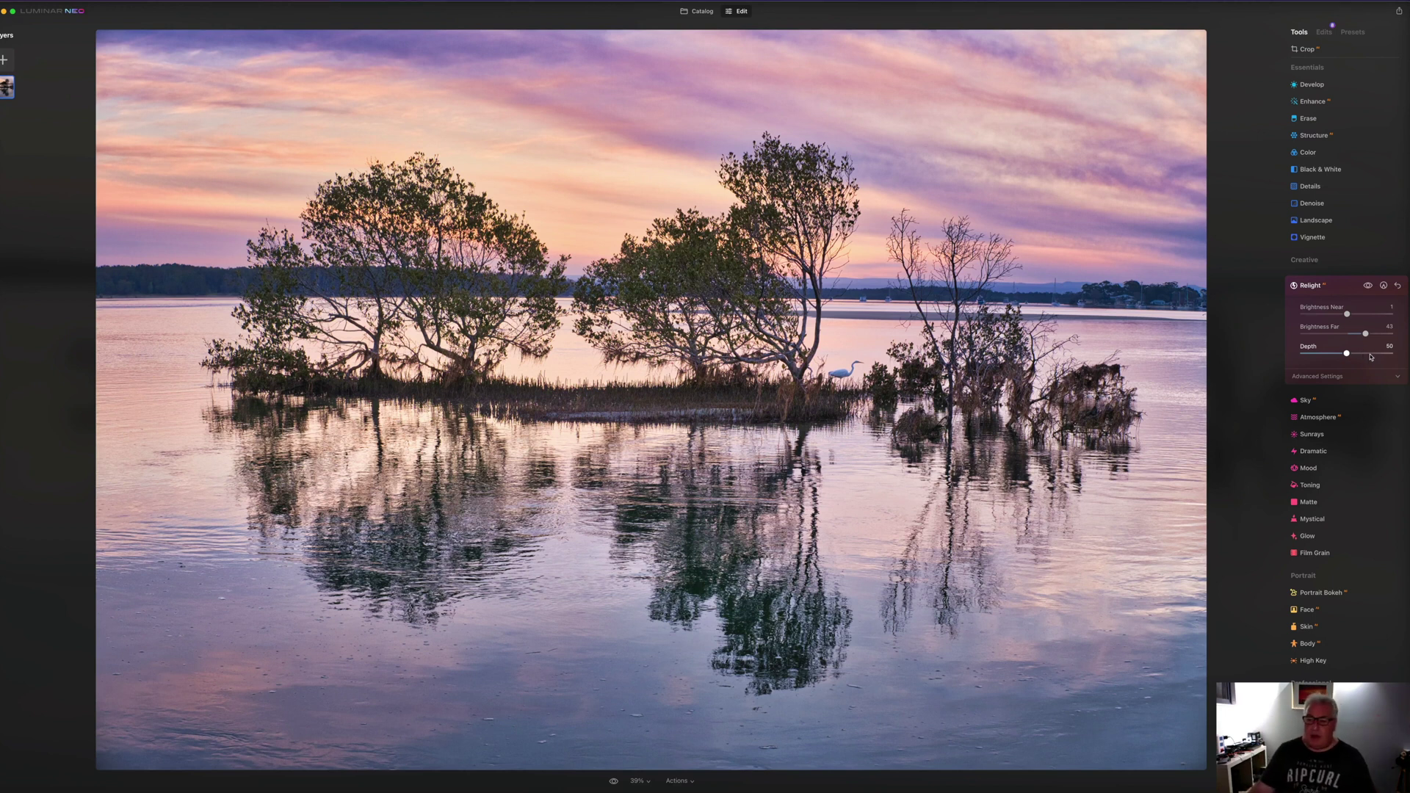
mouse_move(1370, 354)
left_mouse_down()
mouse_move(1353, 355)
mouse_move(1400, 349)
mouse_move(1363, 358)
left_mouse_up()
Step: Apply AI Crop in the Crop tool and slightly tilt the horizon alignment
left_click(1352, 285)
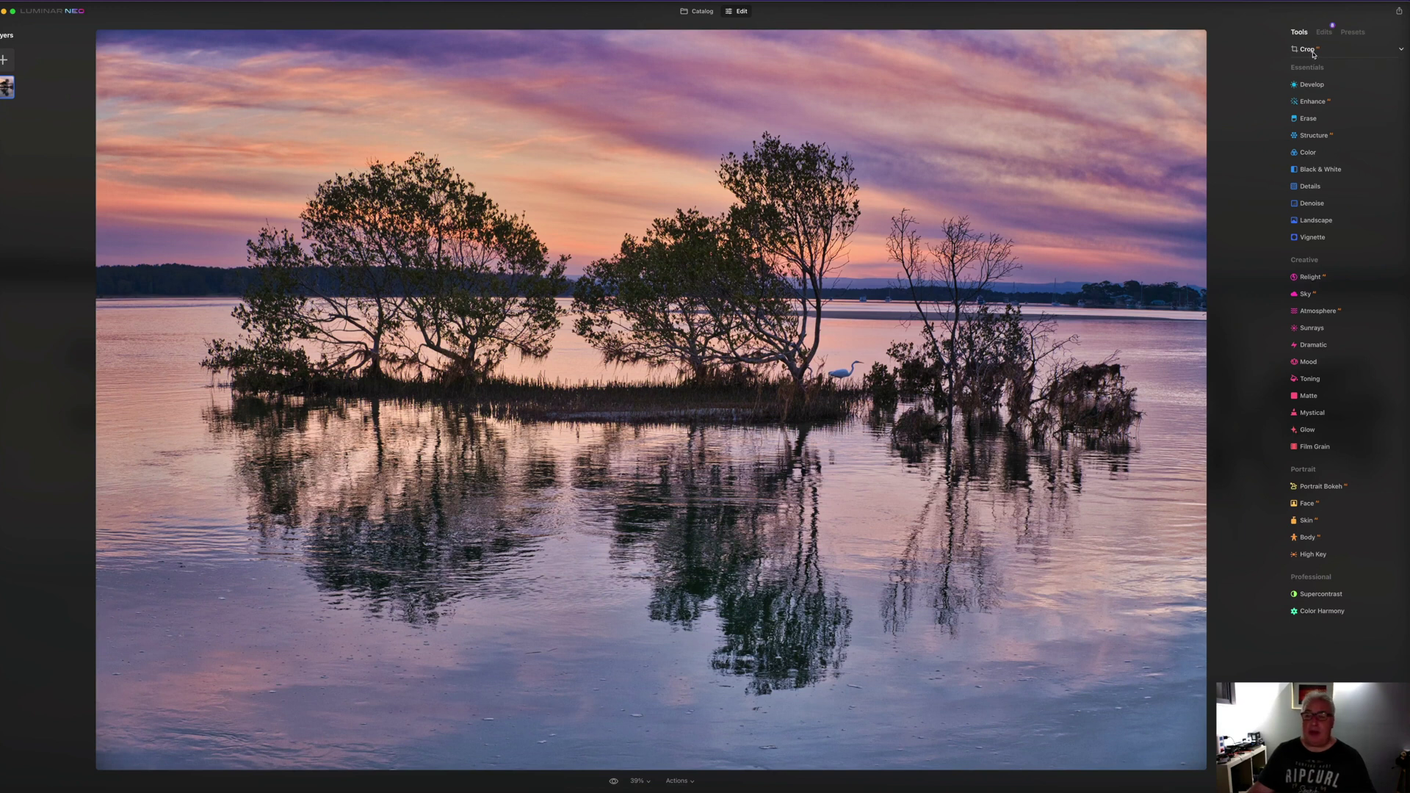
left_click(1314, 52)
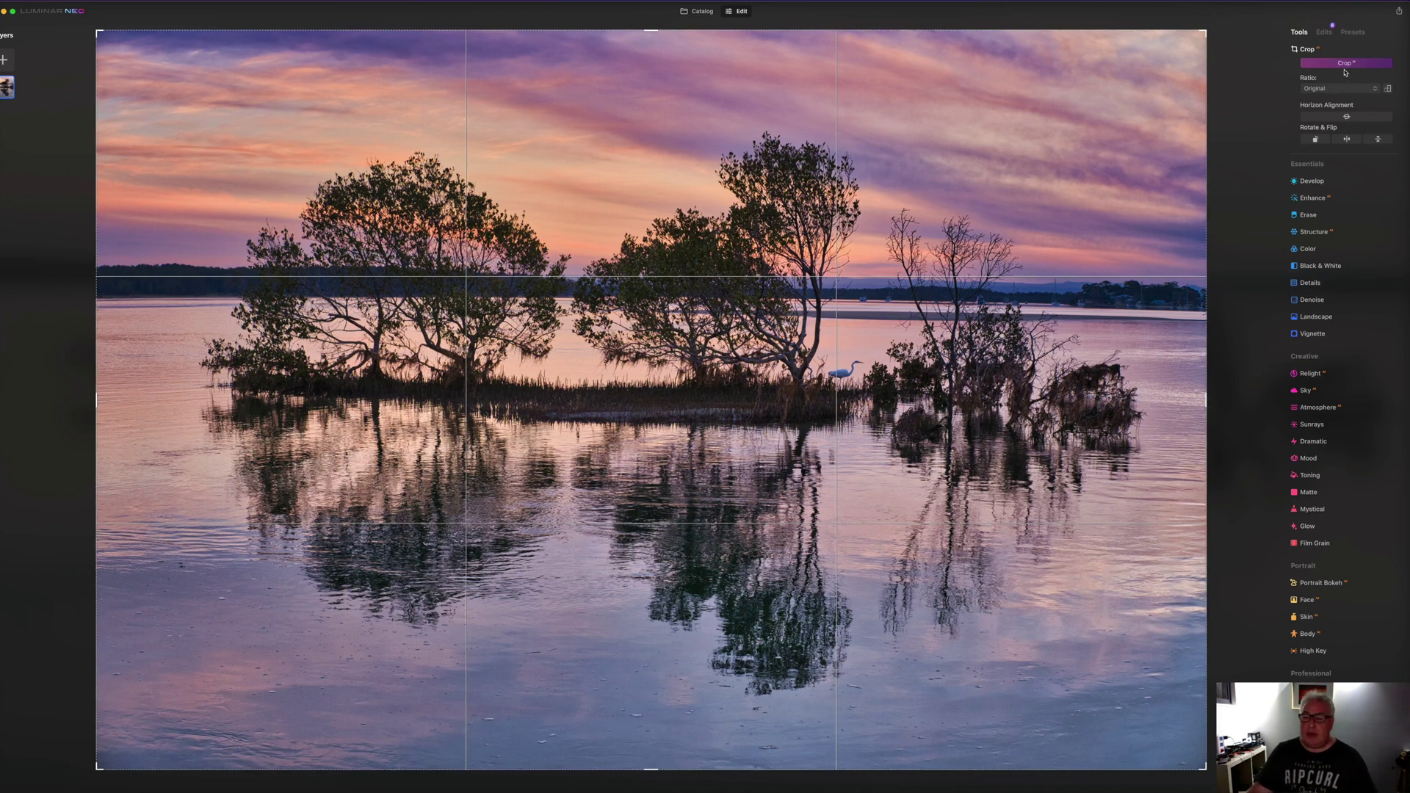
left_click(1343, 65)
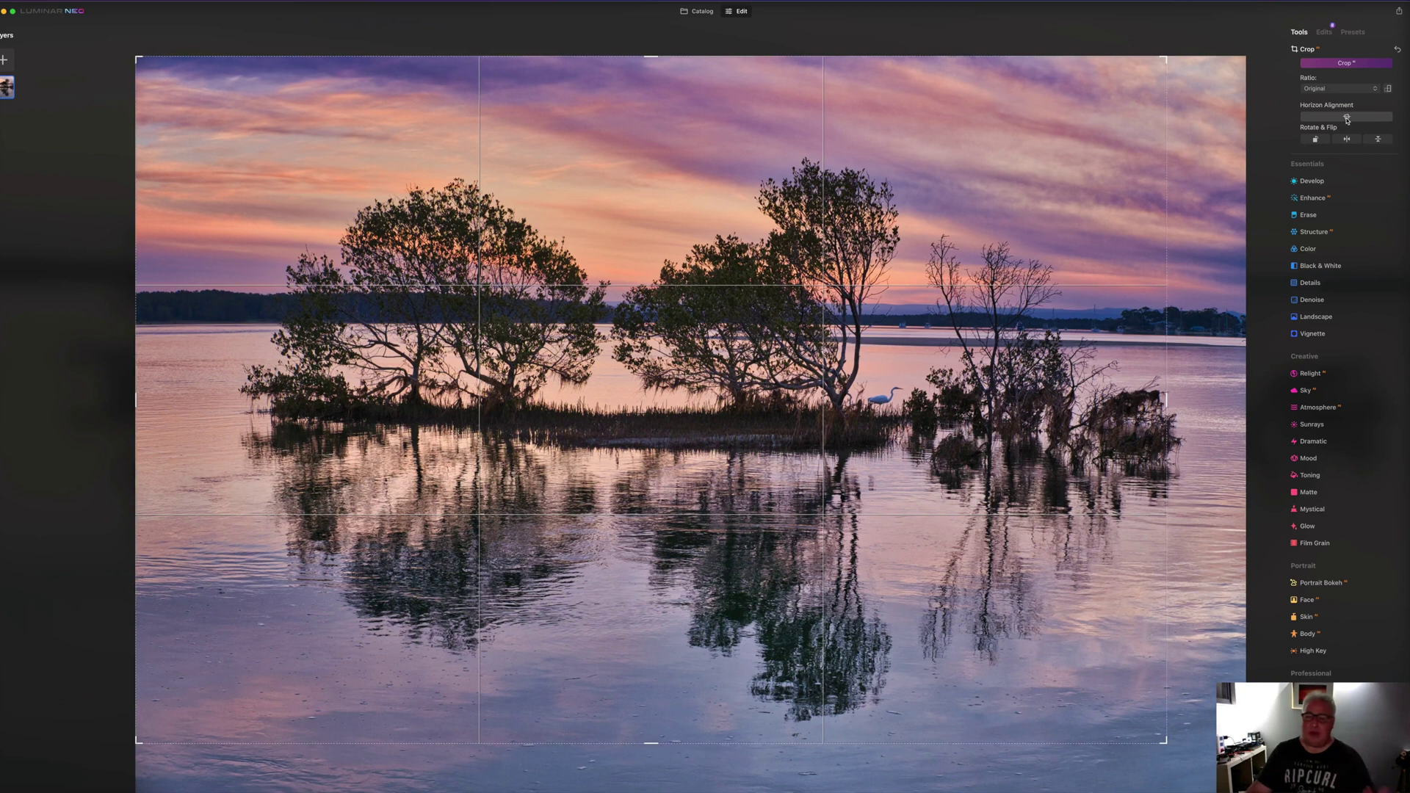
left_click_drag(1346, 120, 1348, 119)
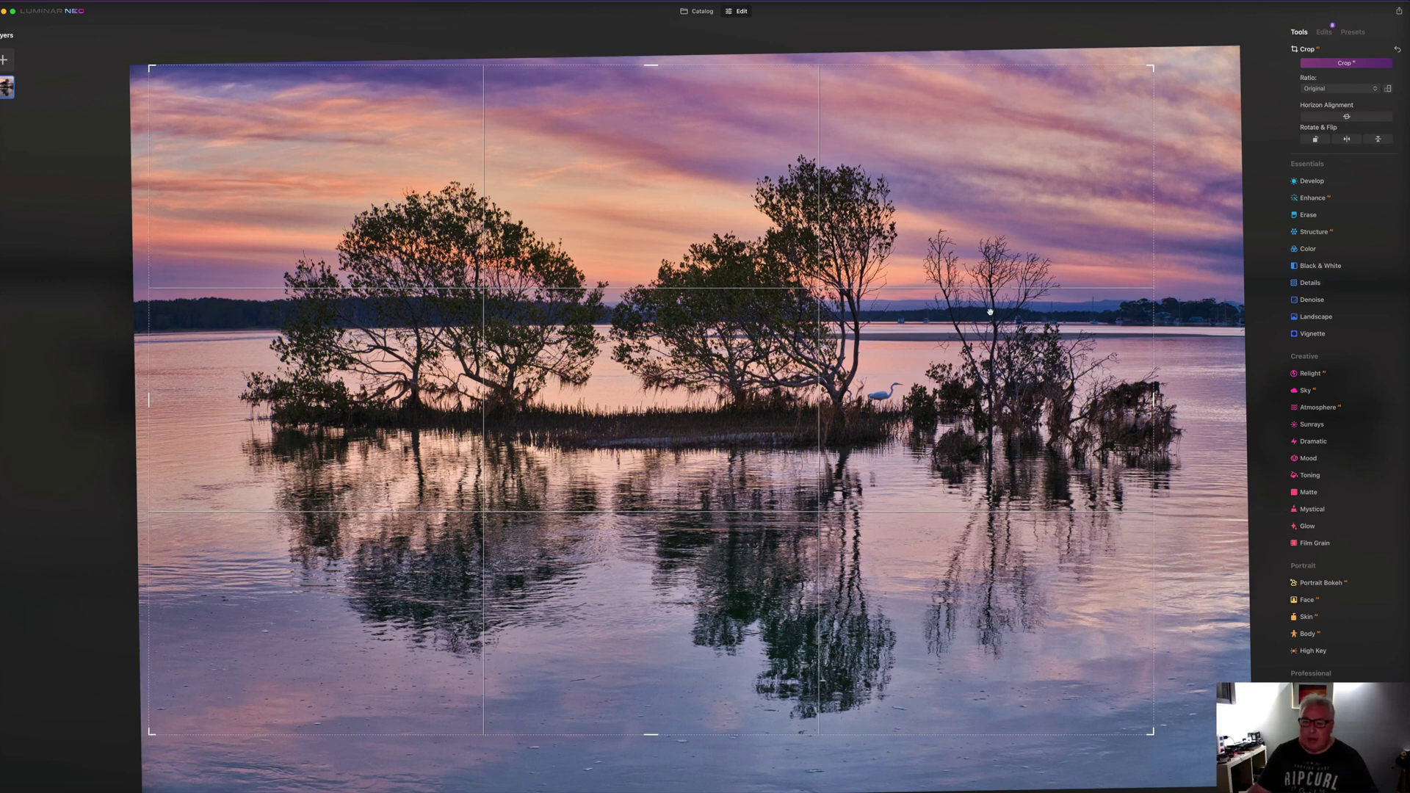
Step: Undo the crop tilt, delete the second Color edit, and lower Structure to 14
key("super+z")
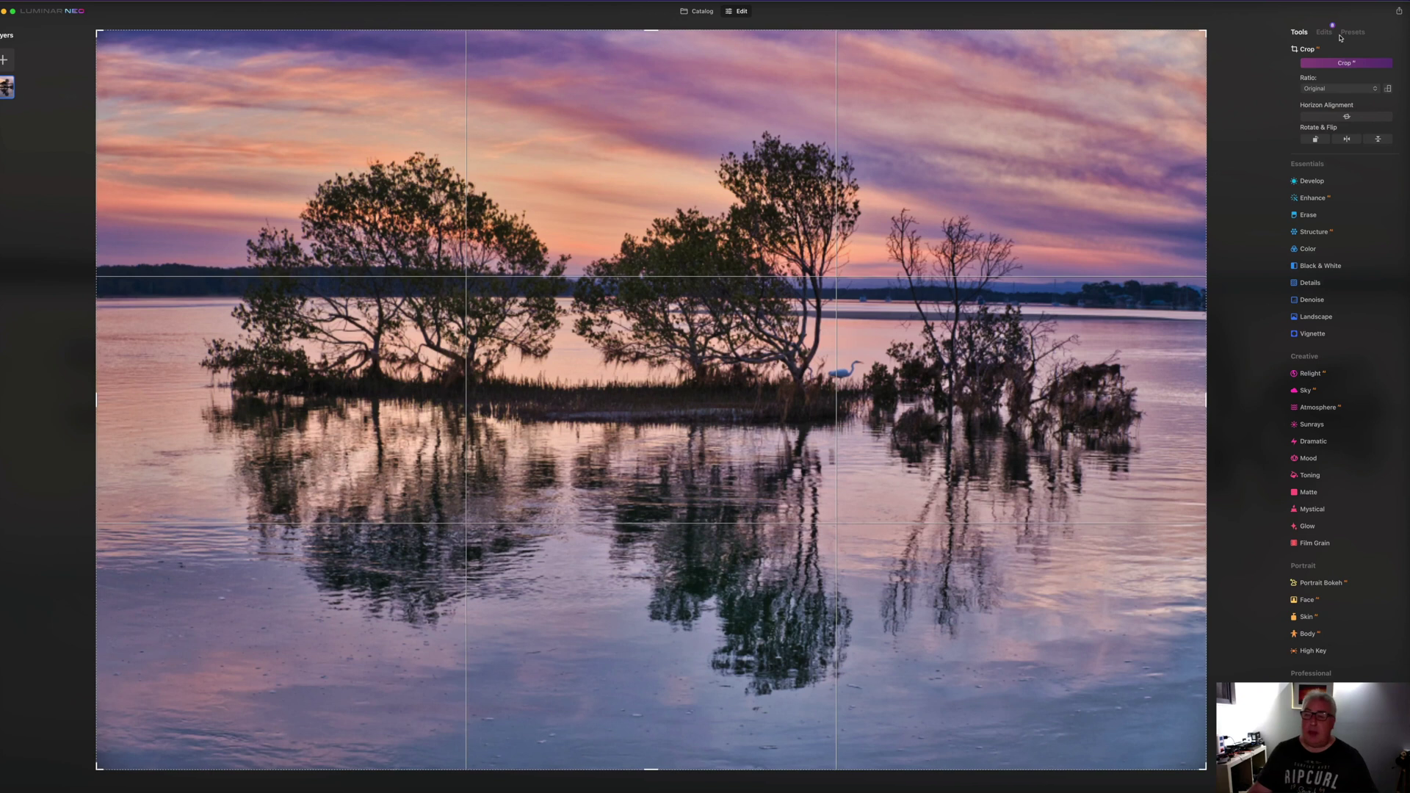
left_click(1326, 37)
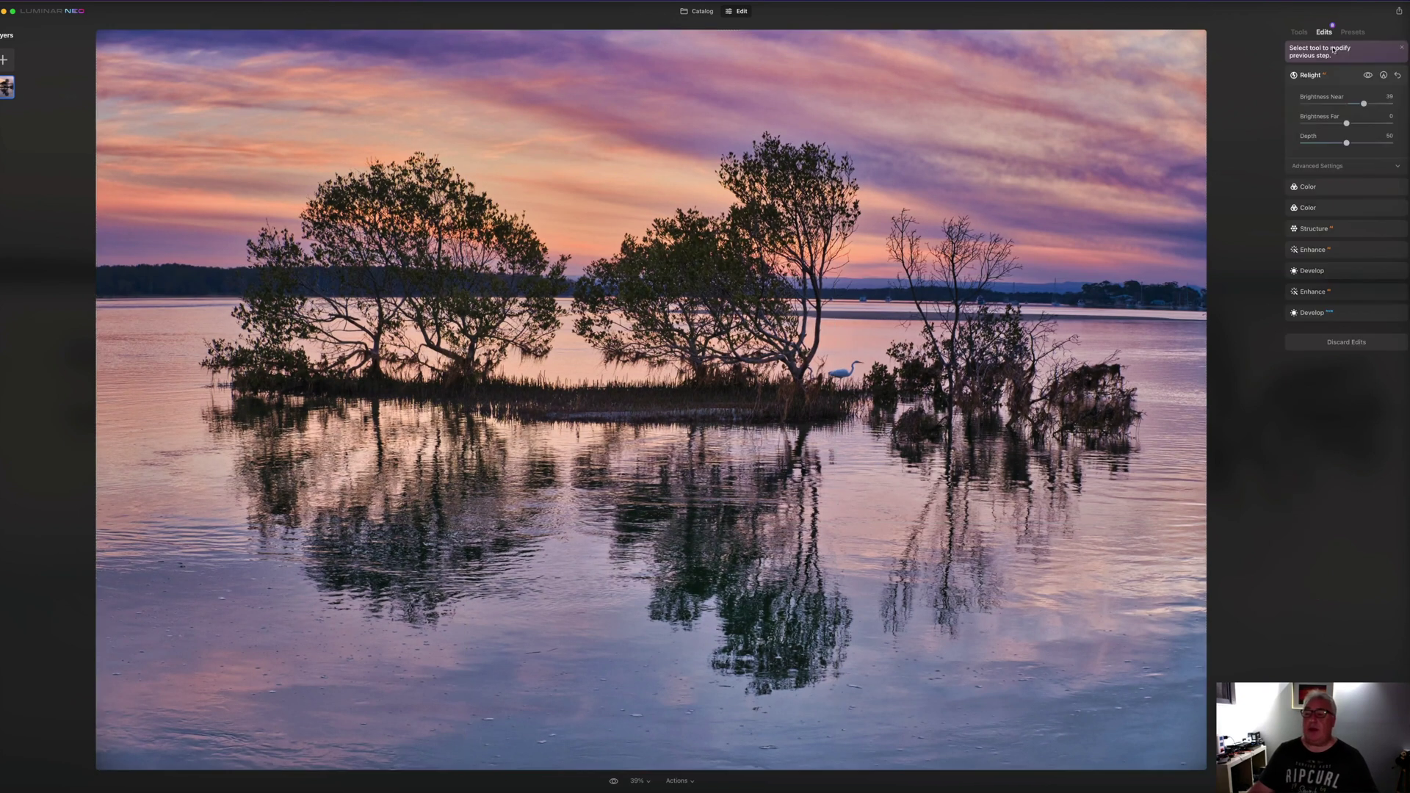
left_click(1336, 209)
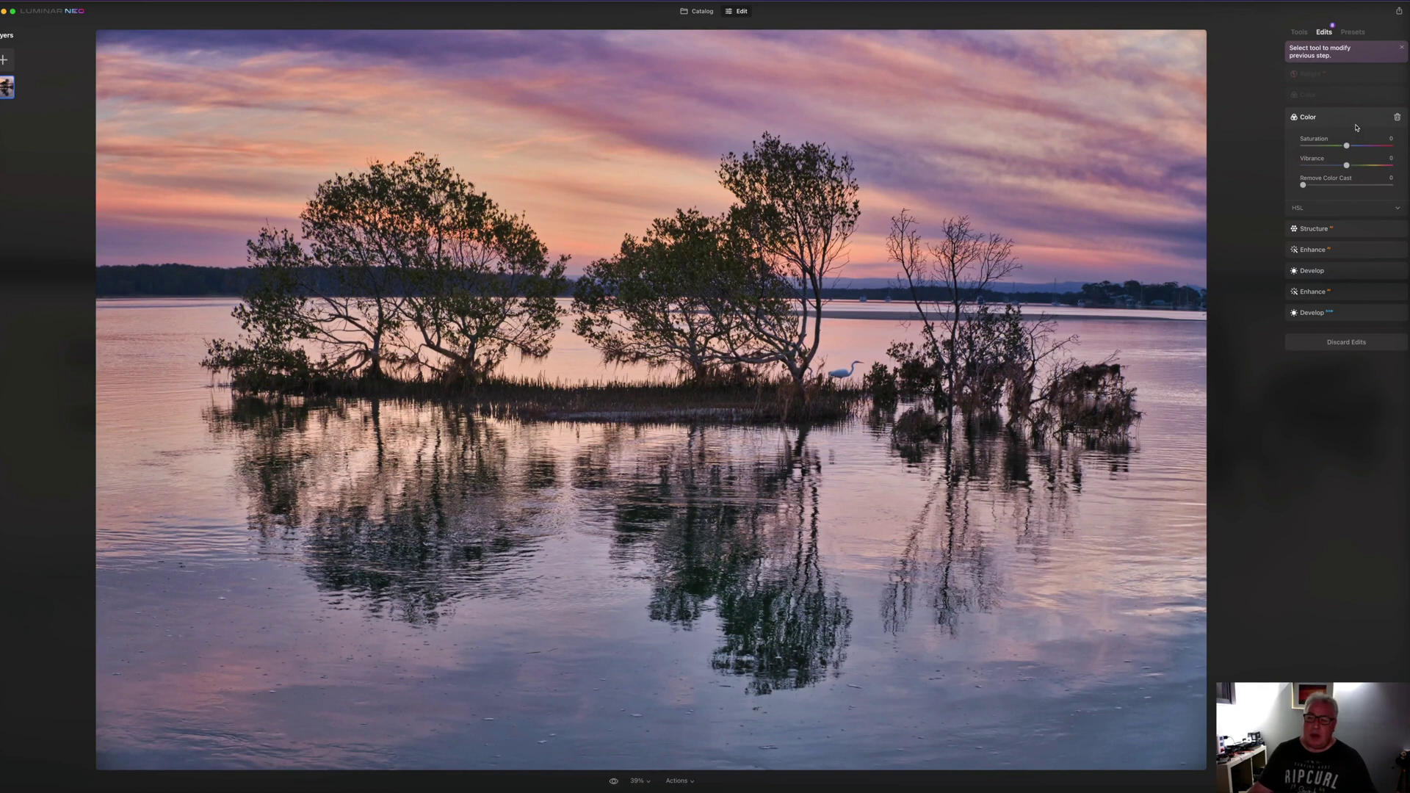
left_click(1398, 119)
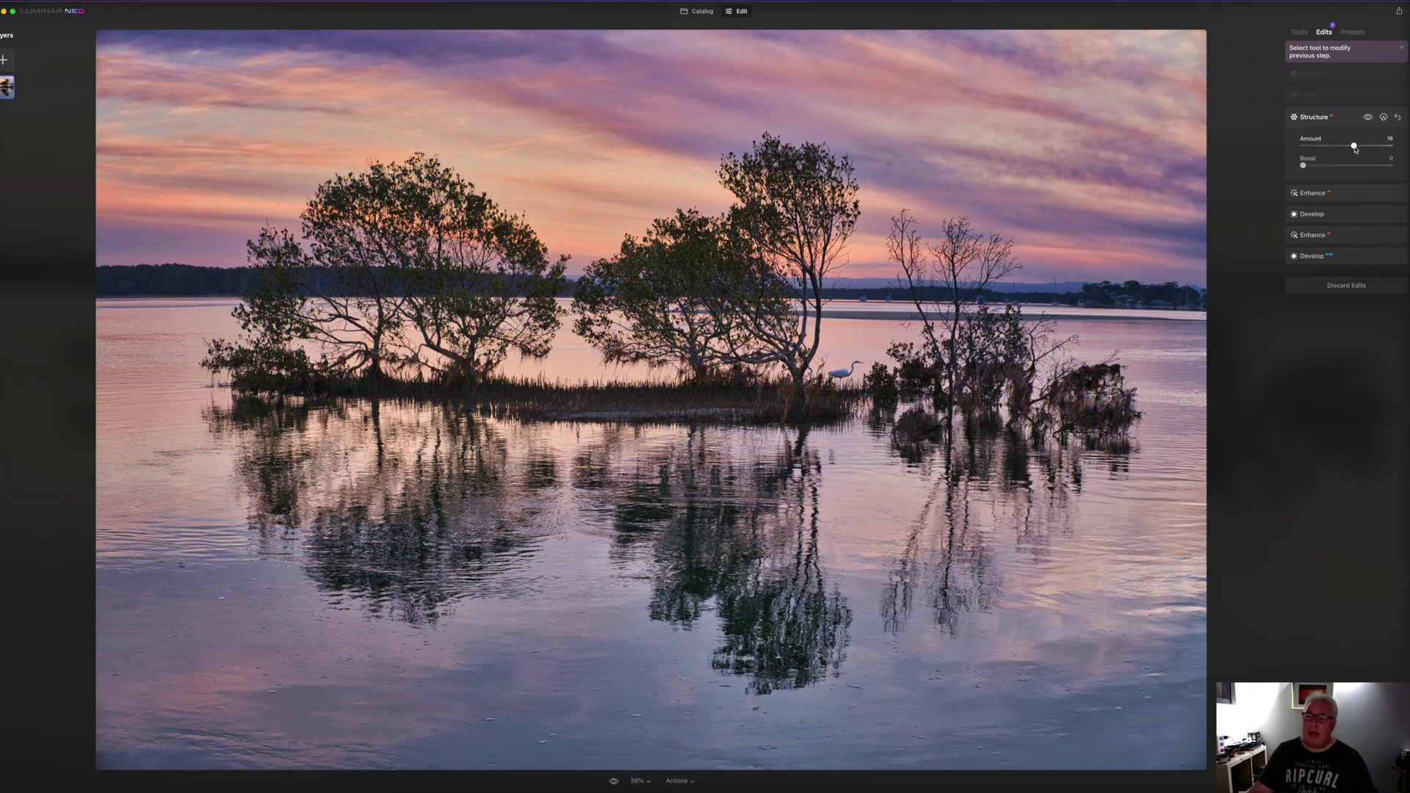
left_click_drag(1355, 149, 1352, 150)
left_click(1368, 118)
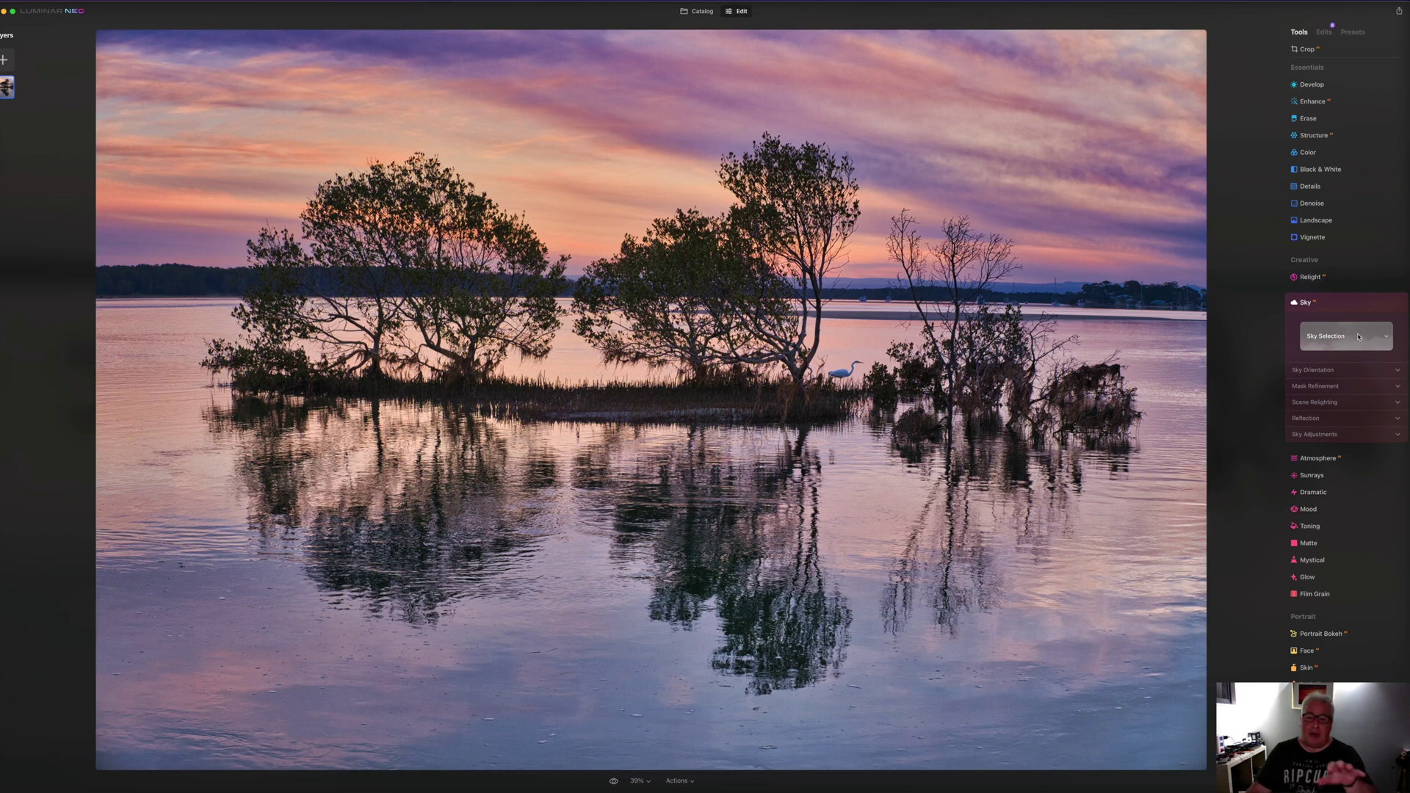
Step: Try the Sunset Clouds 2 sky, compare it with the original, then reset it
left_click(1358, 340)
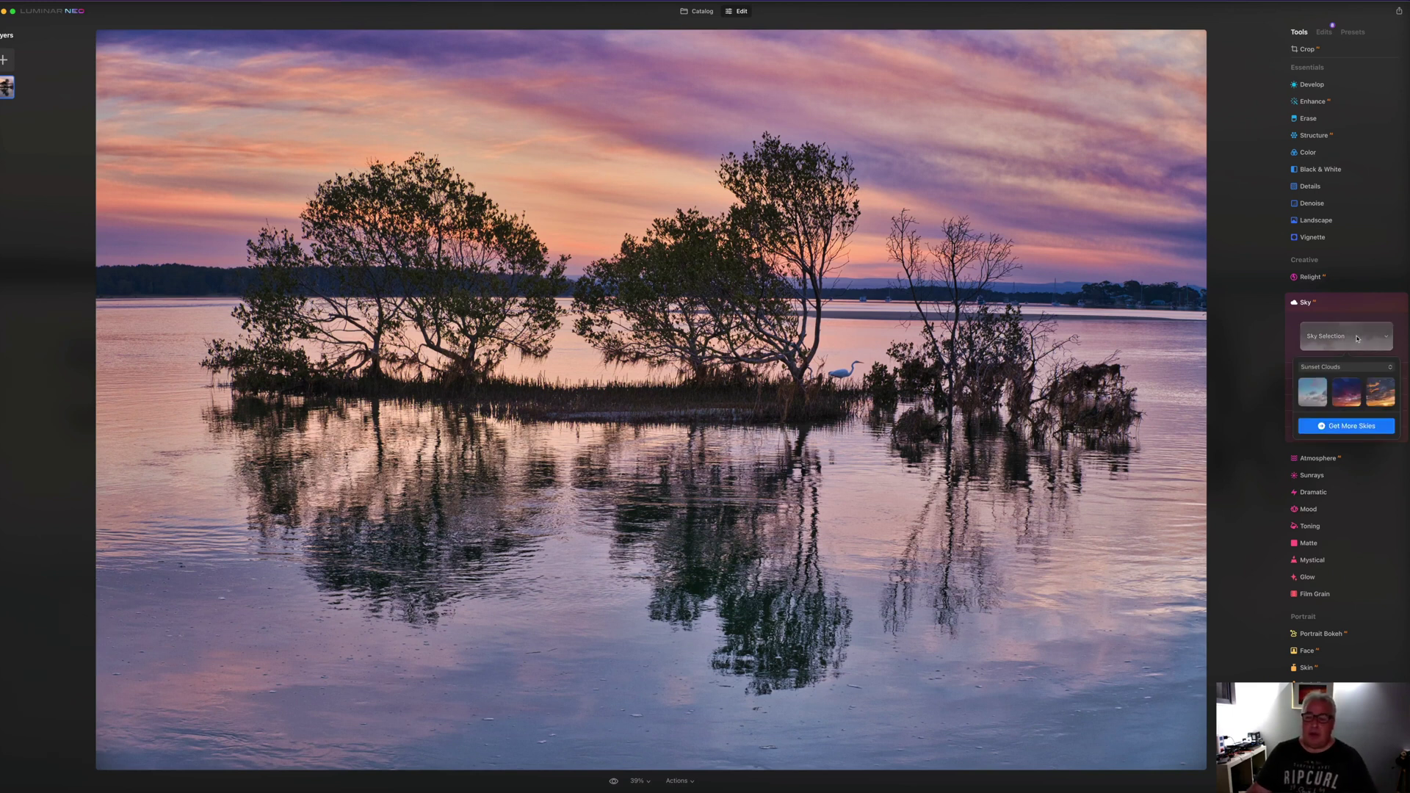
left_click(1347, 400)
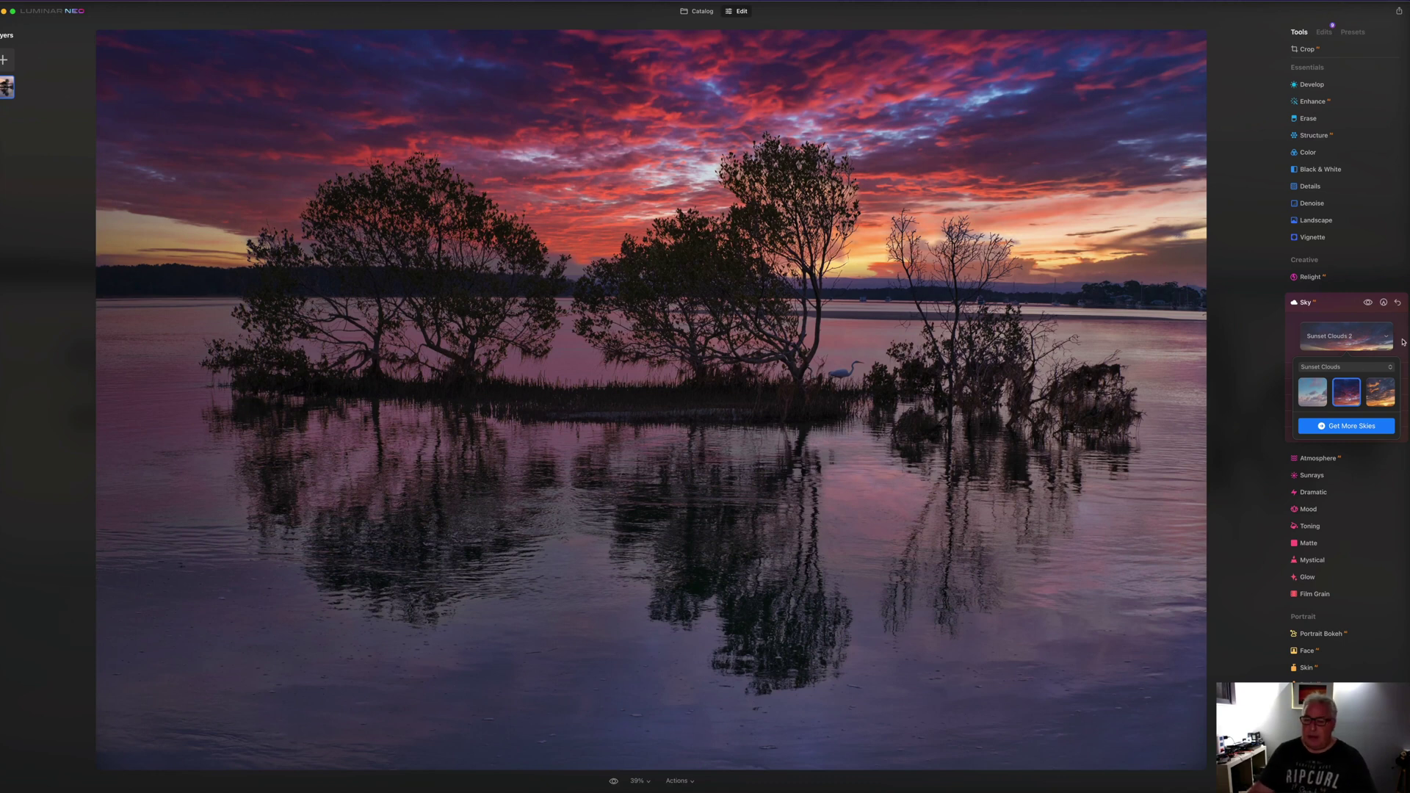
left_click(1367, 303)
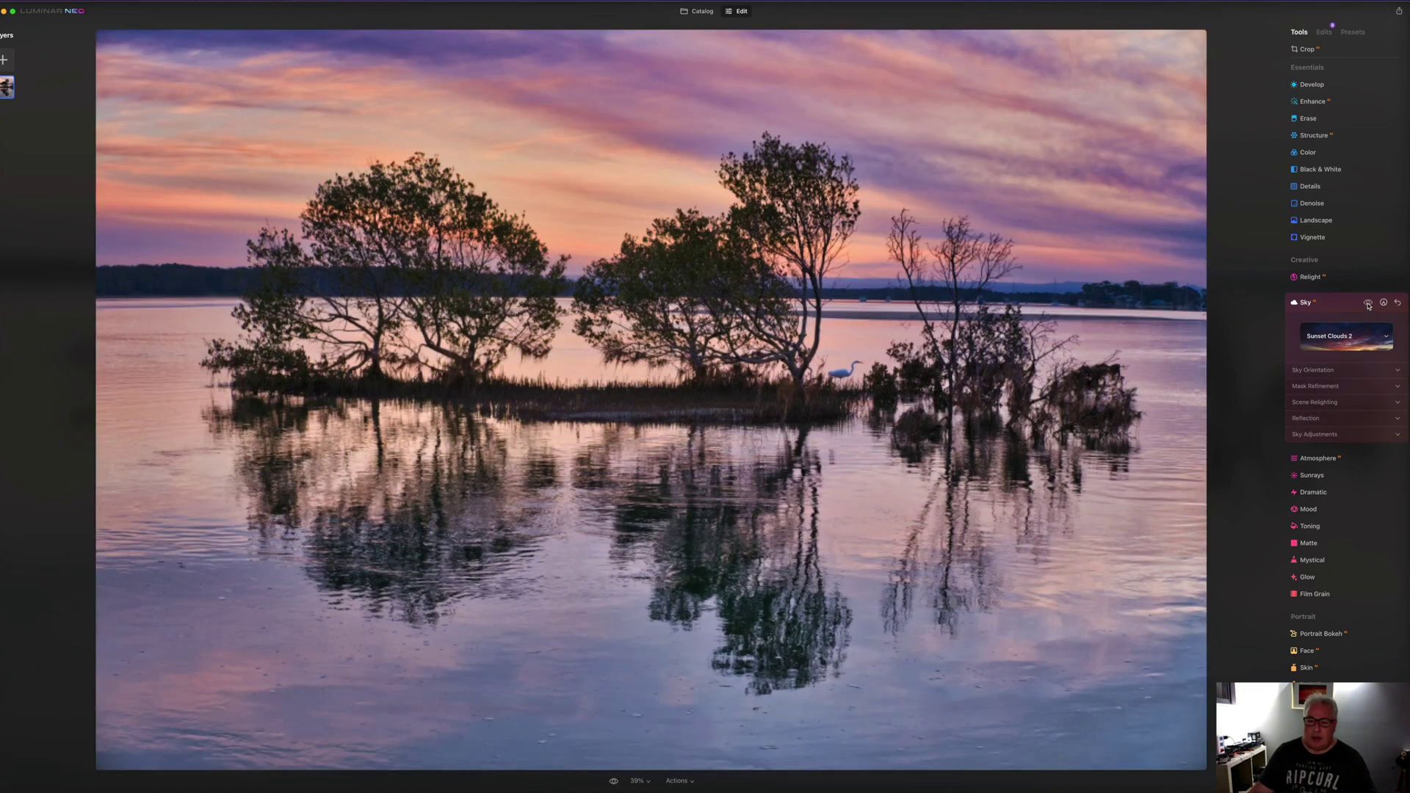
left_click(1367, 303)
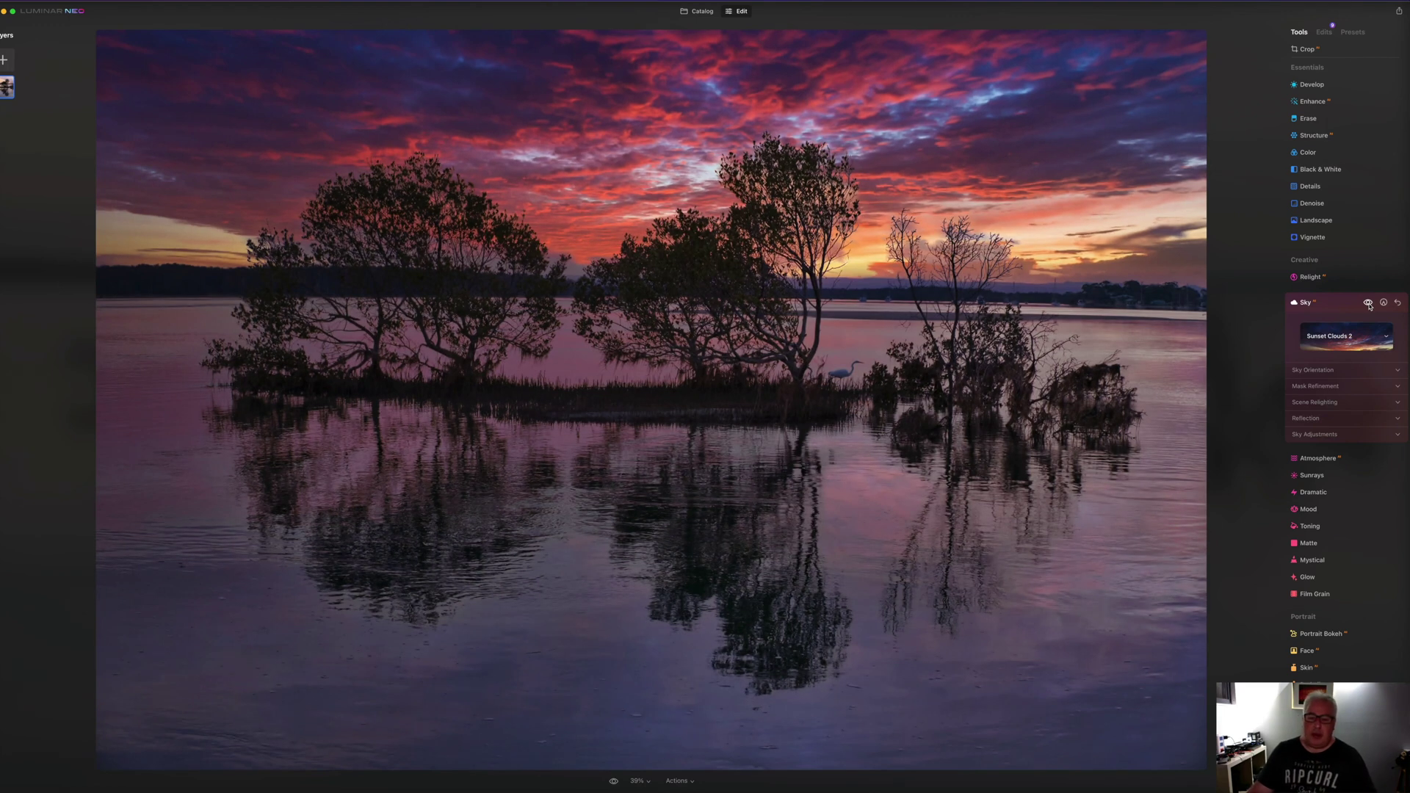
left_click(1368, 302)
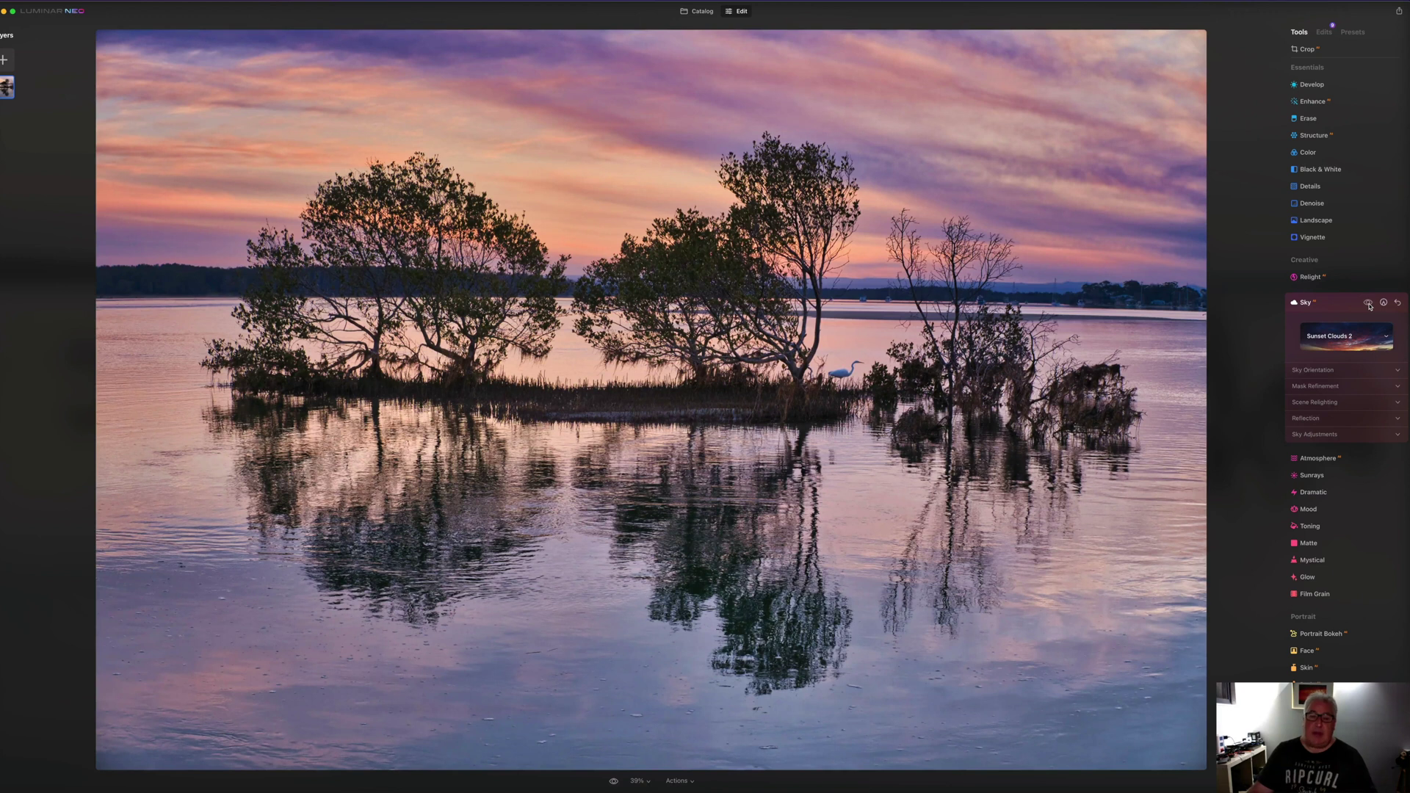
left_click(1367, 303)
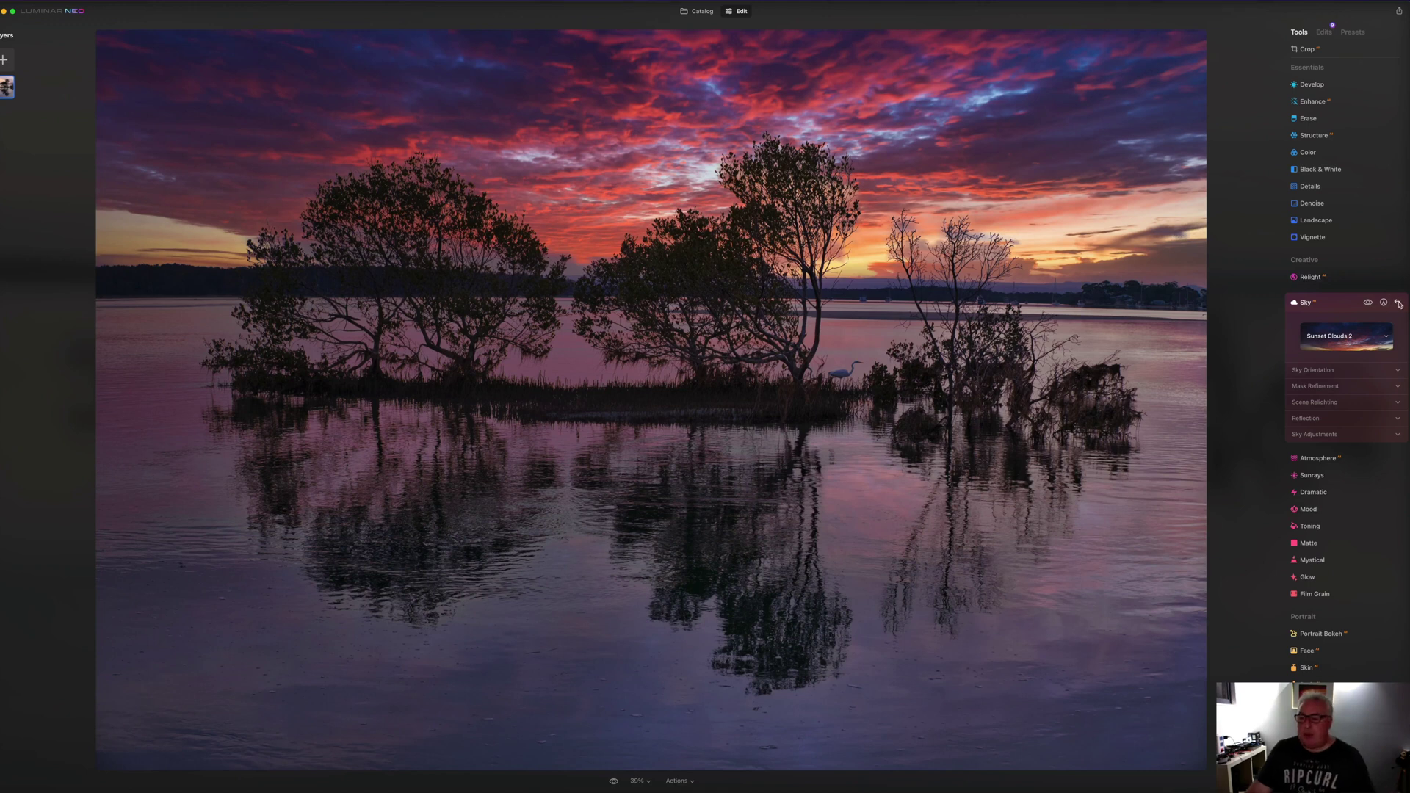
left_click(1399, 304)
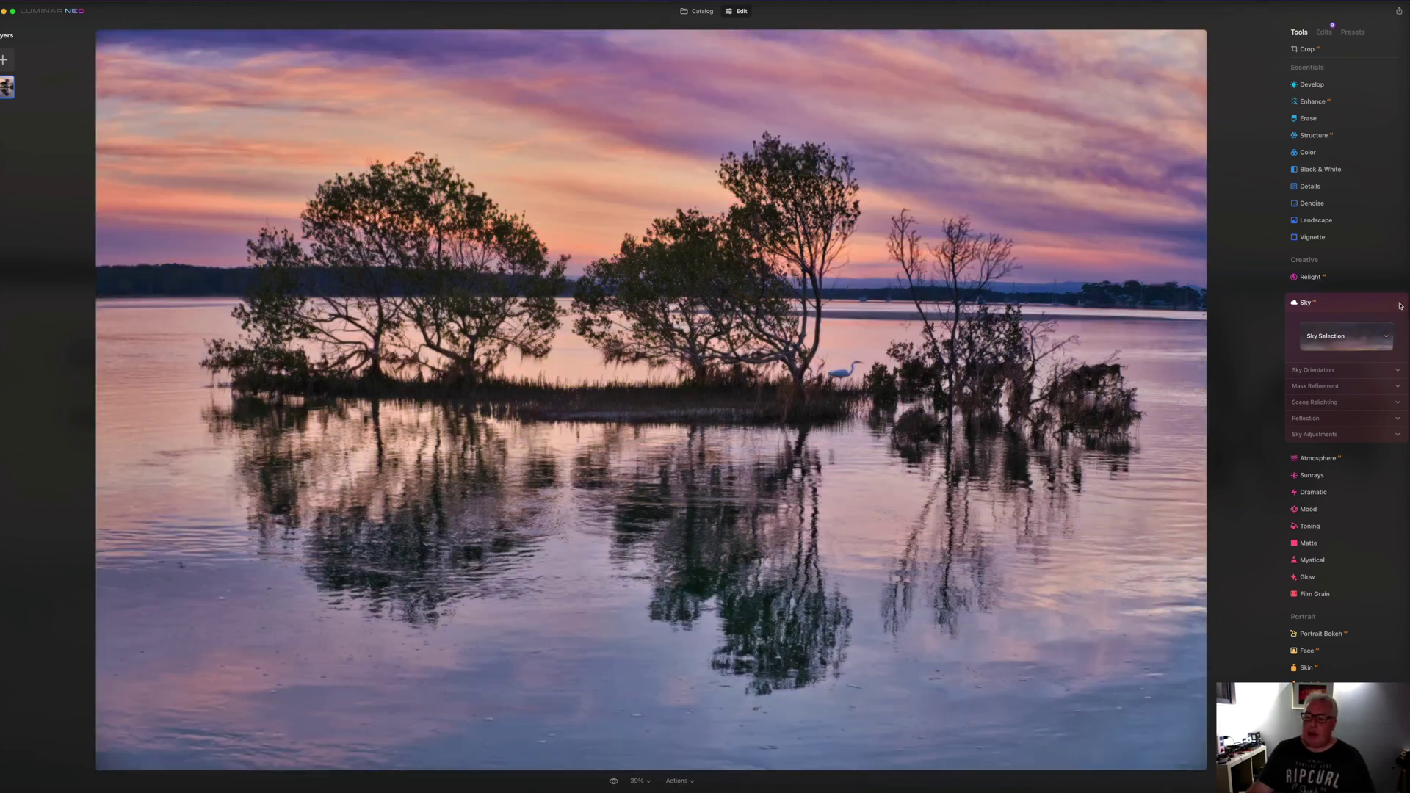
left_click(1359, 309)
left_click(1355, 316)
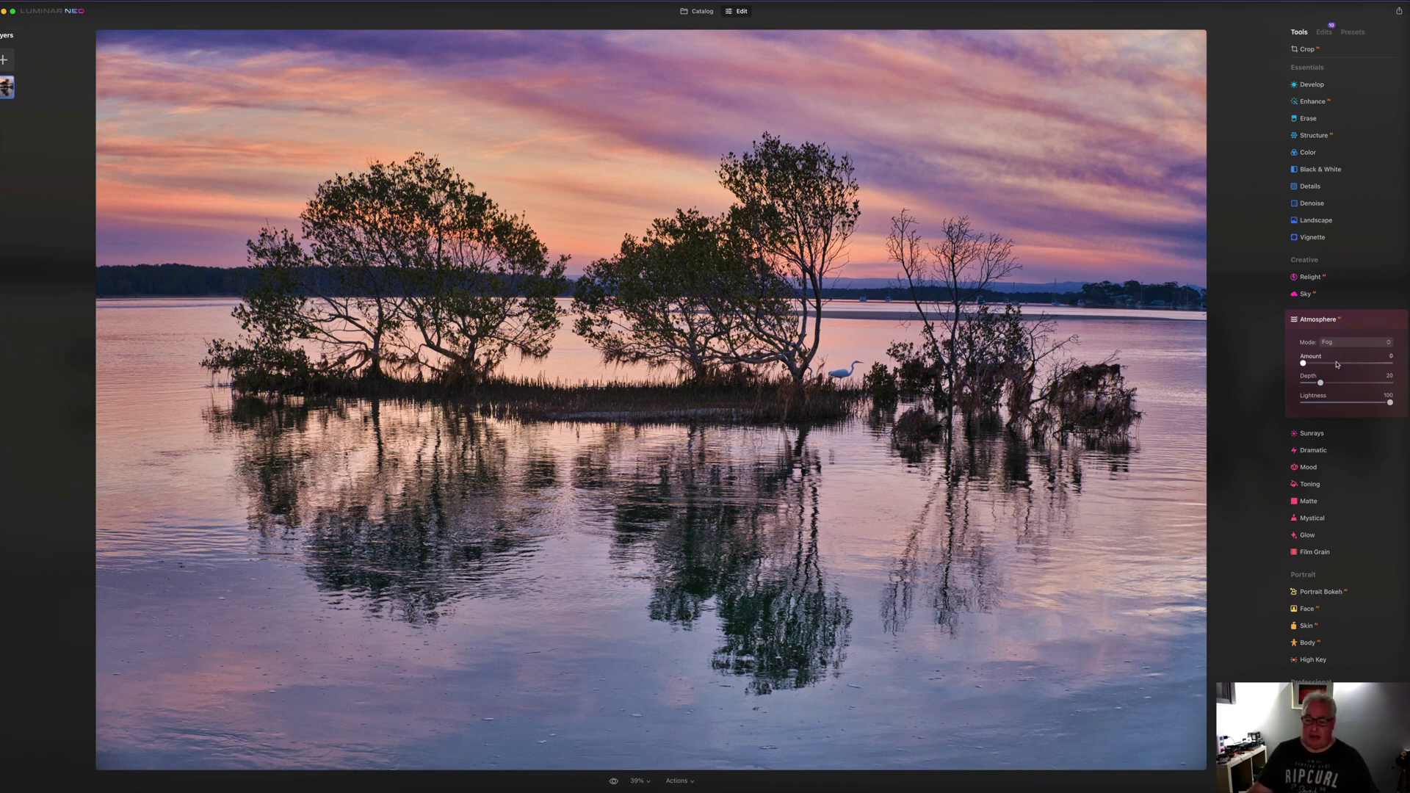
left_click_drag(1304, 363, 1392, 363)
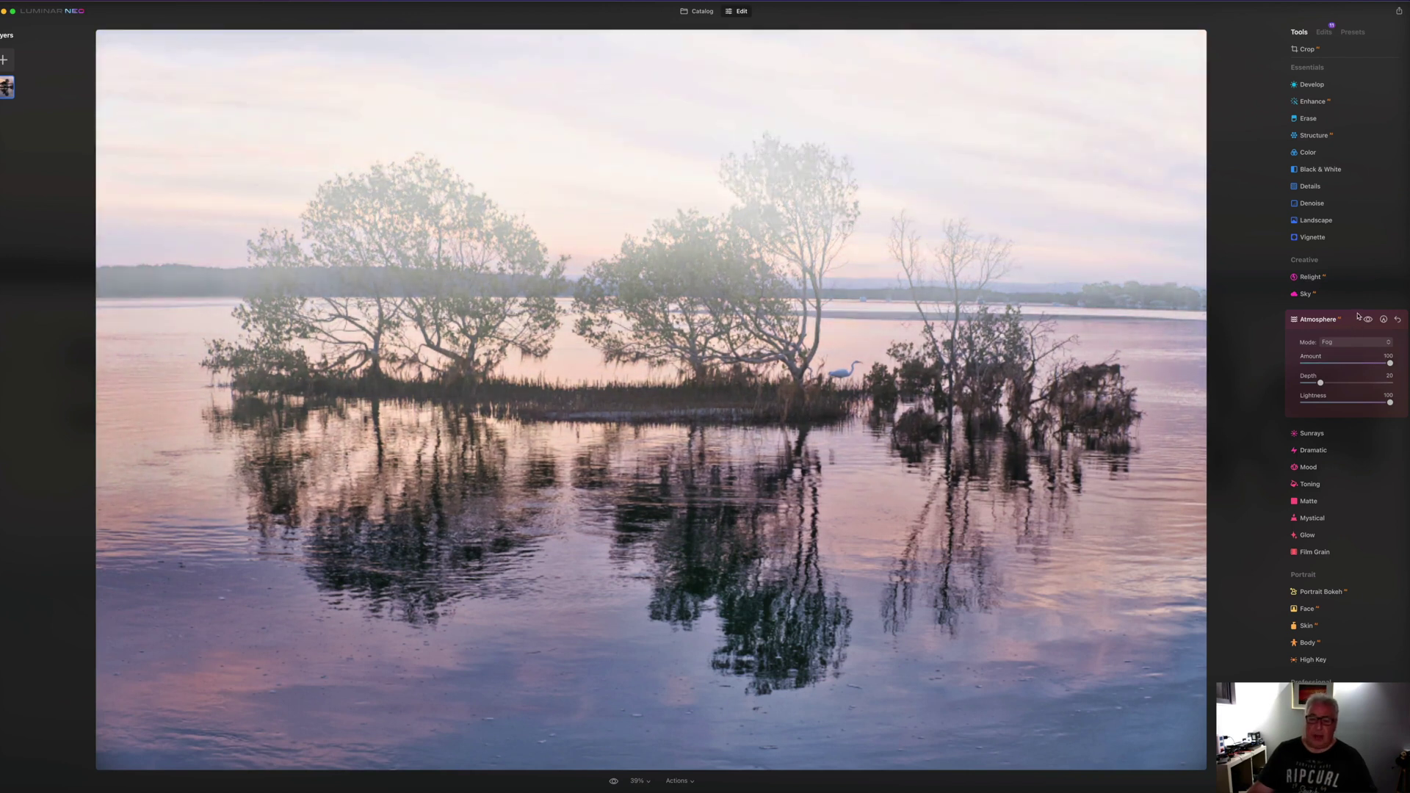
left_click(1397, 320)
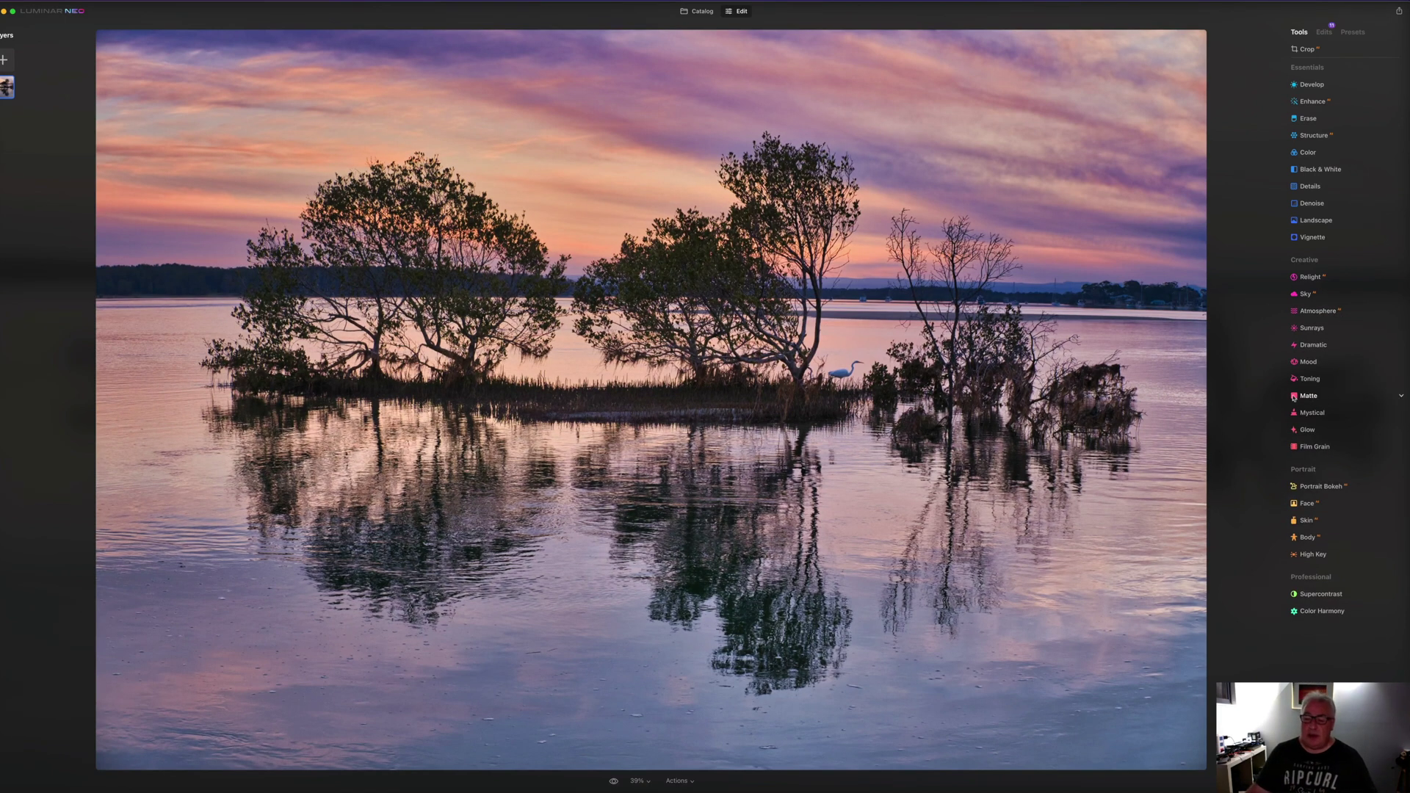
left_click(1311, 397)
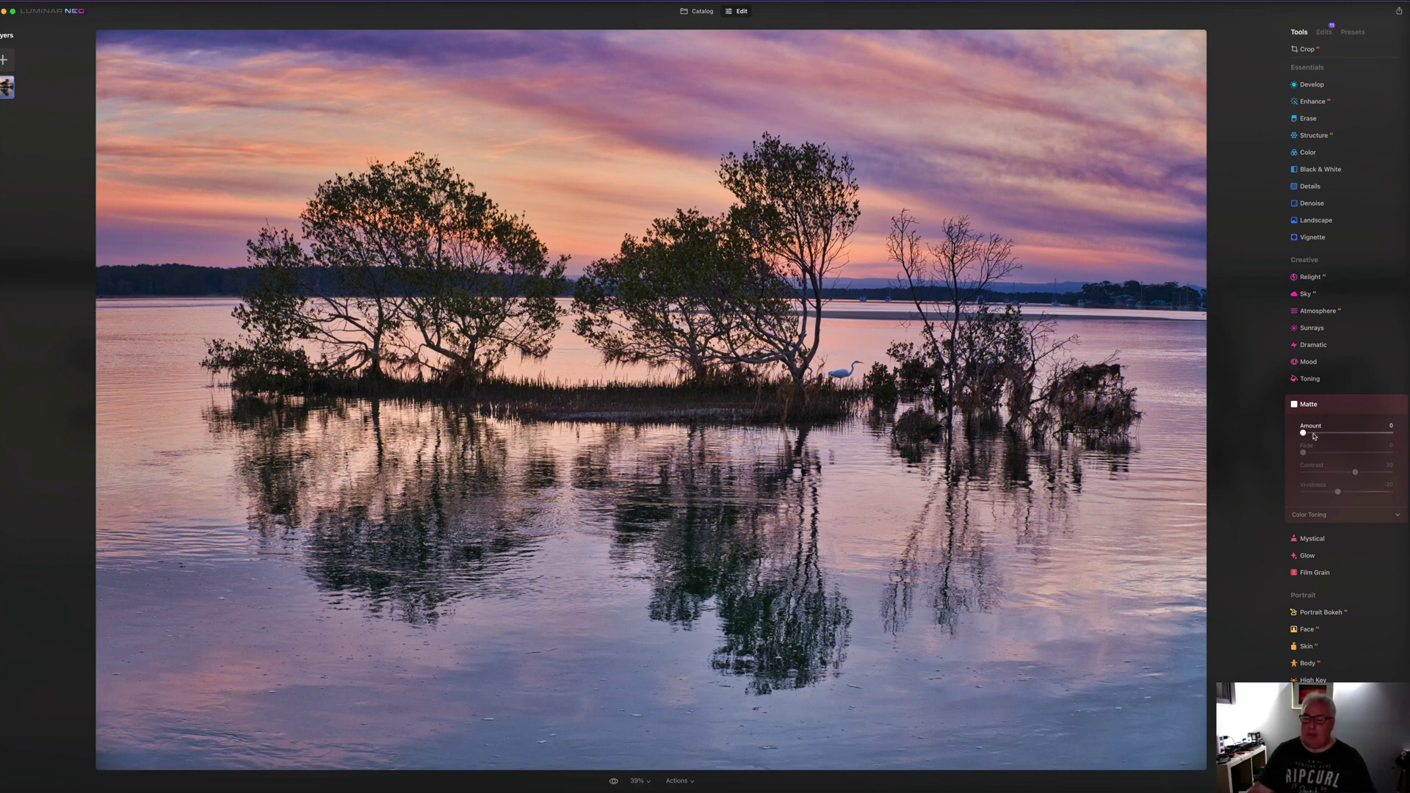
left_click_drag(1364, 434, 1395, 433)
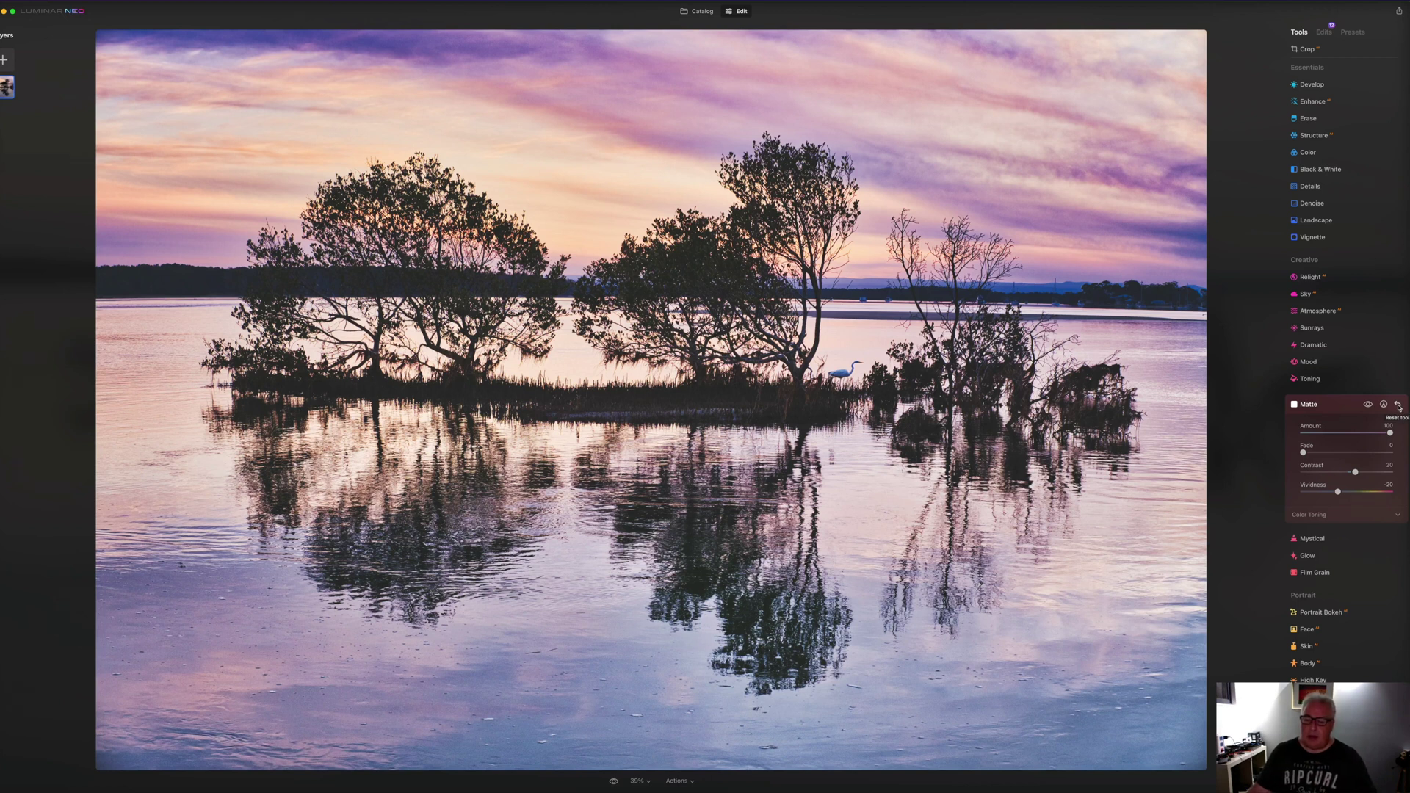
left_click(1398, 405)
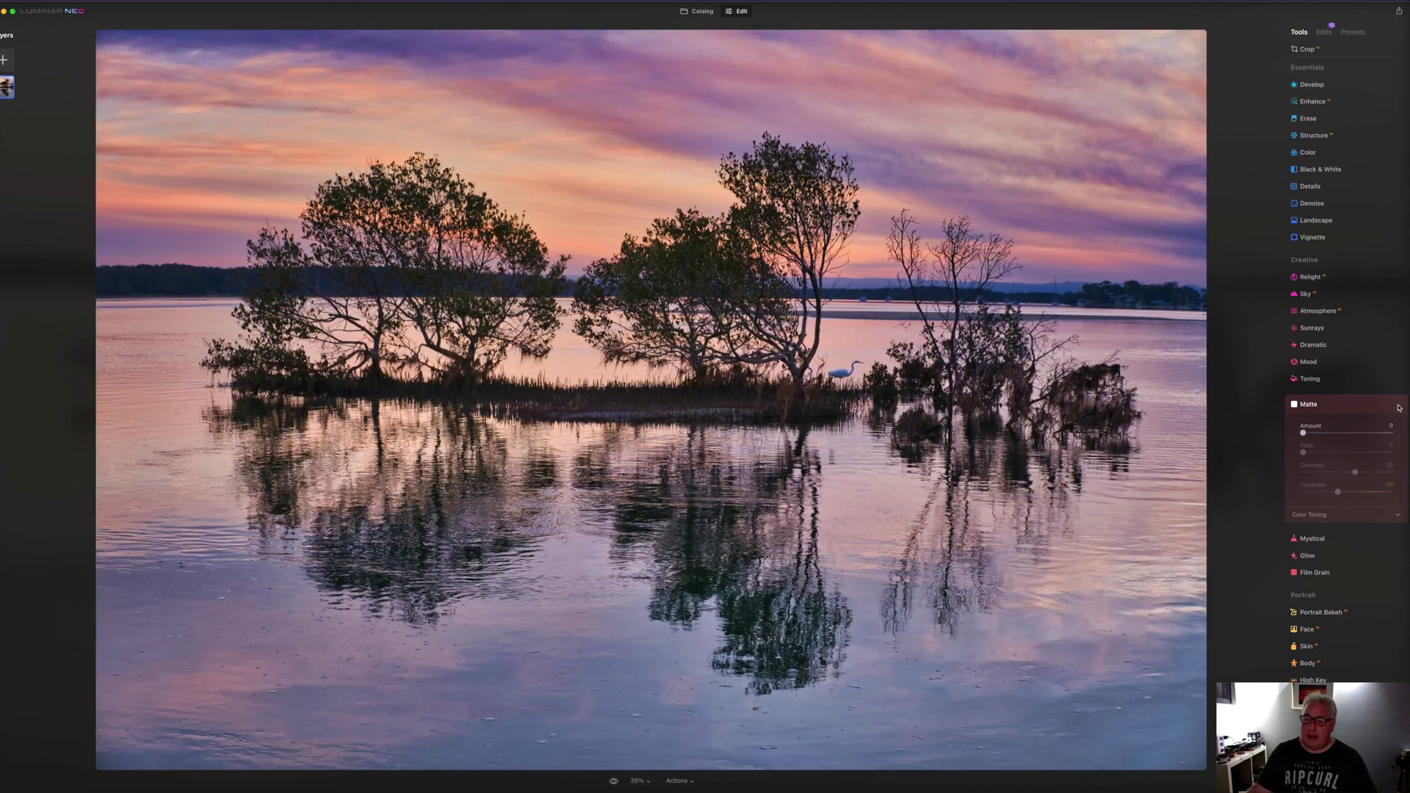
left_click(1314, 407)
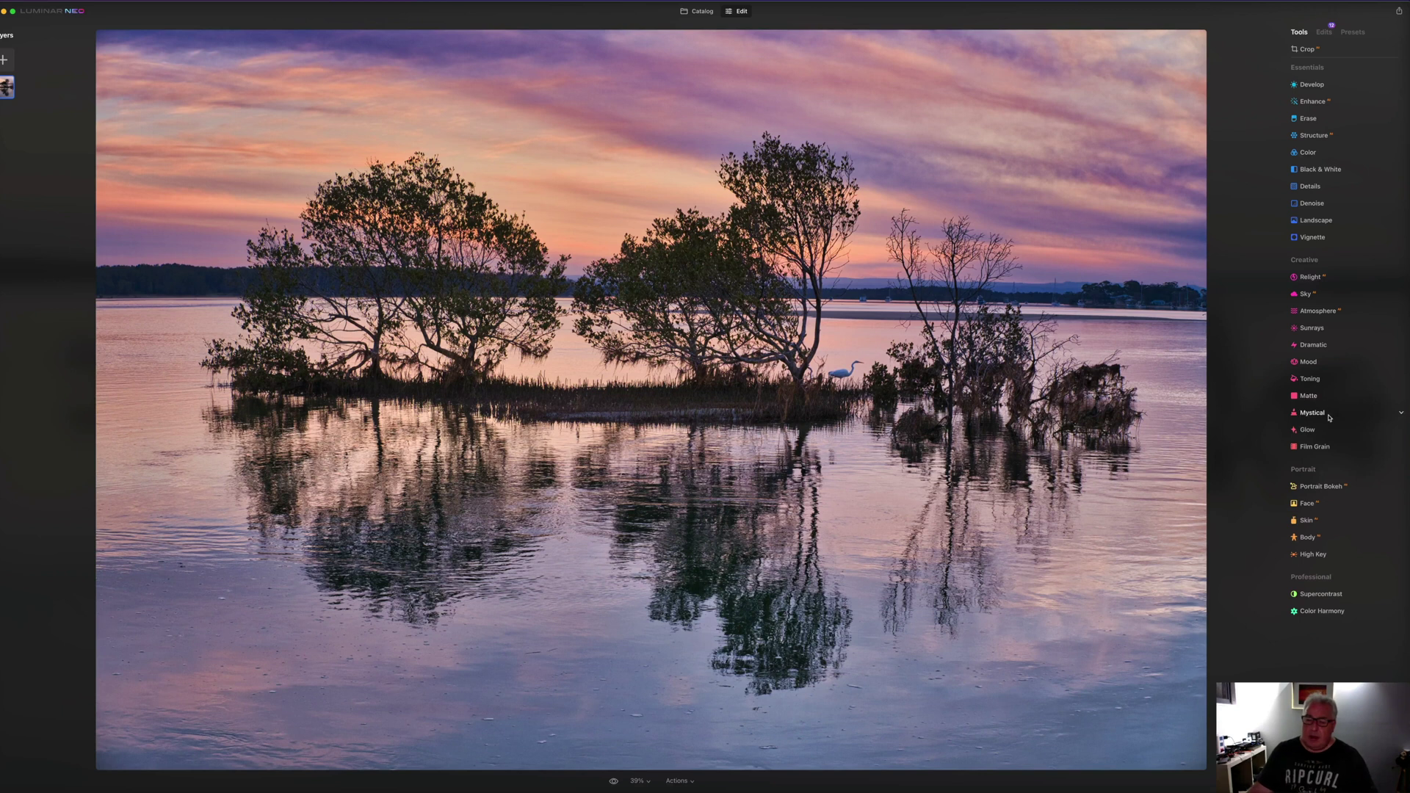
left_click(1330, 418)
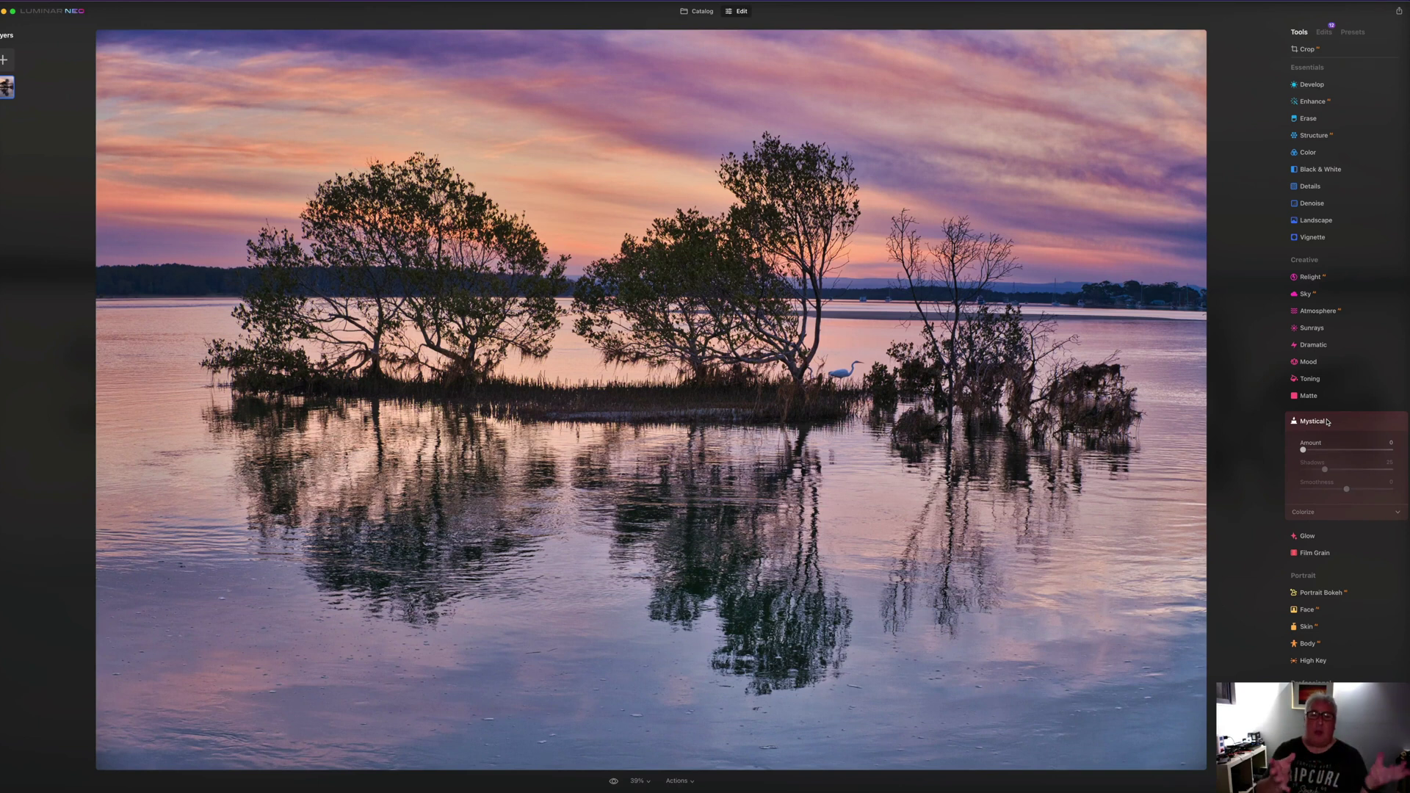
left_click_drag(1303, 449, 1361, 447)
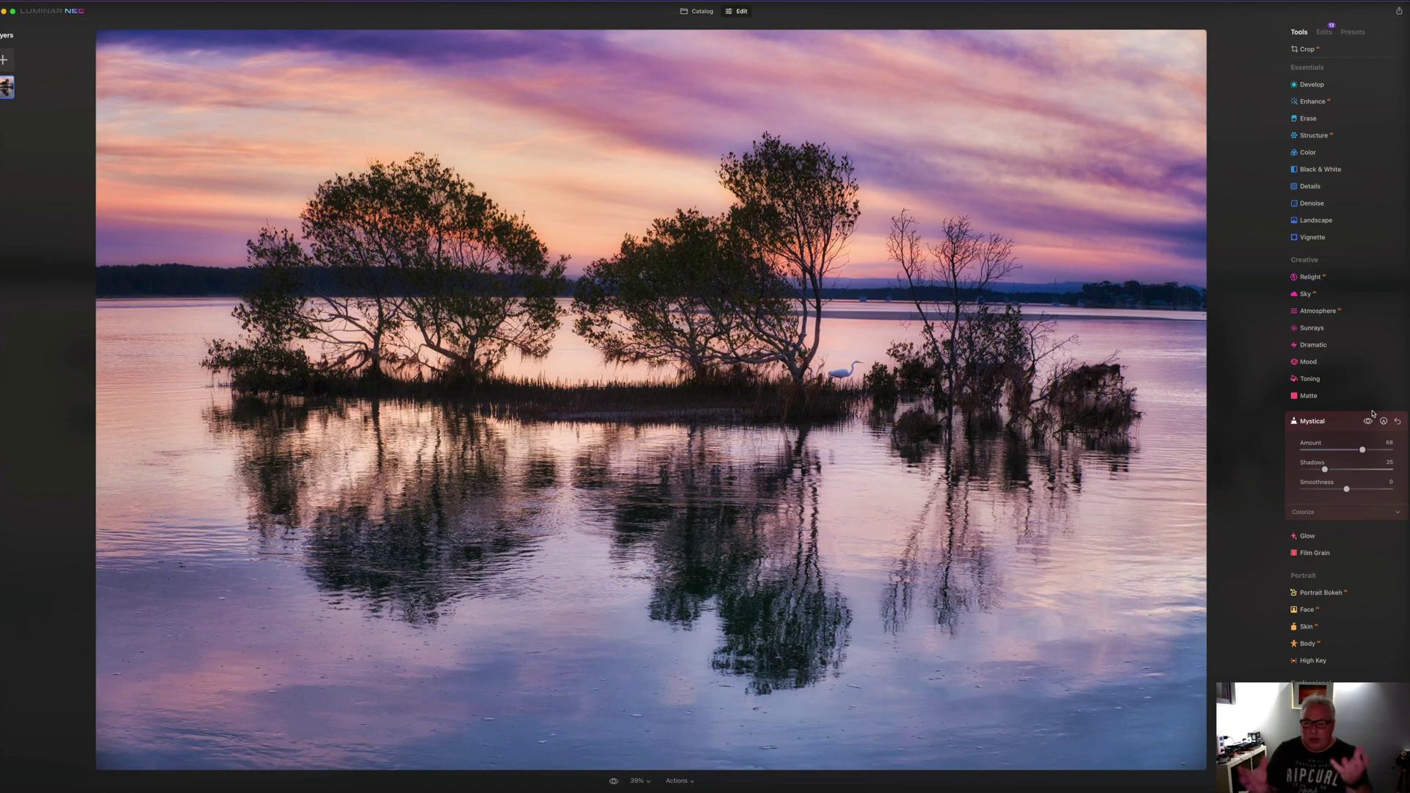
left_click(1368, 420)
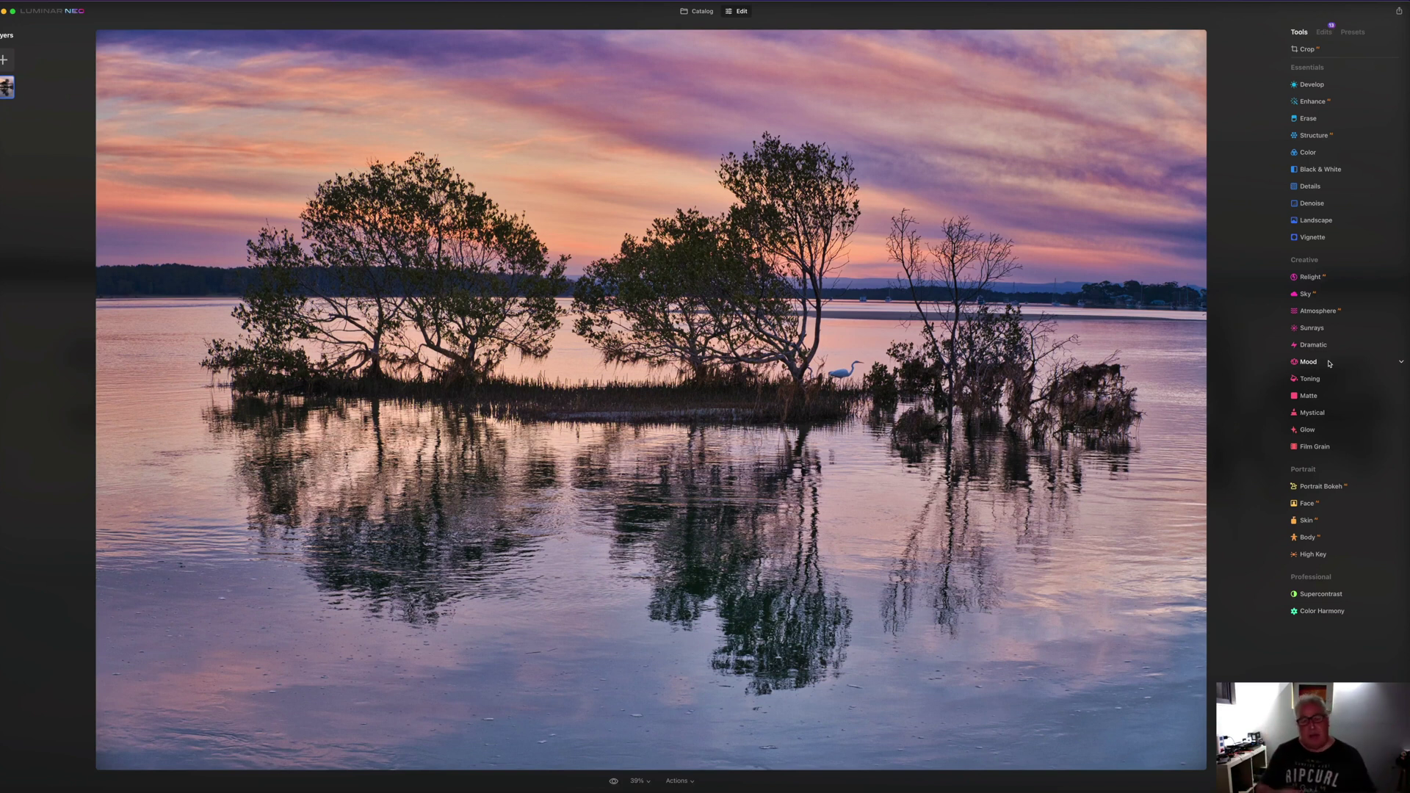
Step: Try Sunsets Collection presets Dream Film and Toscana, settling on black-and-white Argent
left_click(1362, 35)
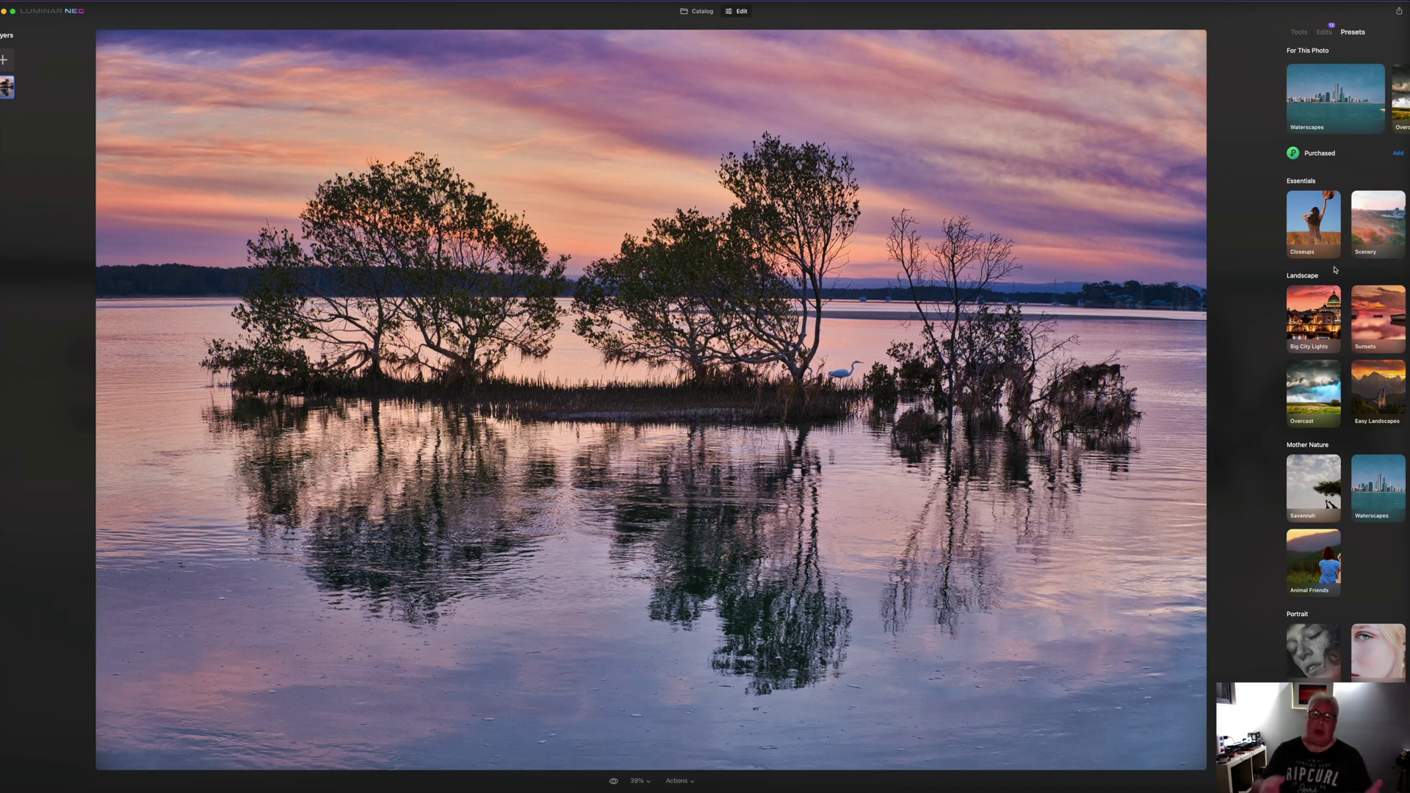
left_click(1386, 314)
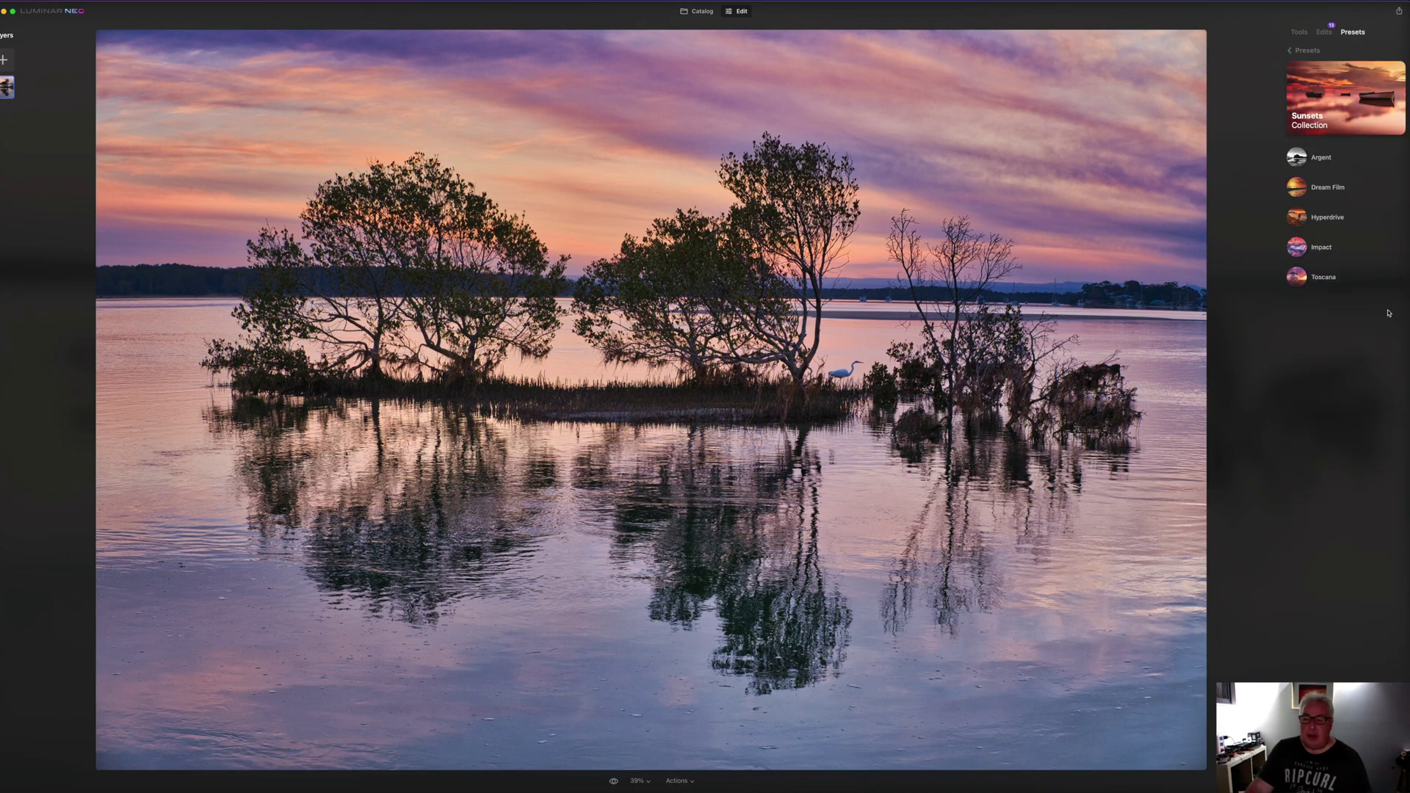
left_click(1343, 190)
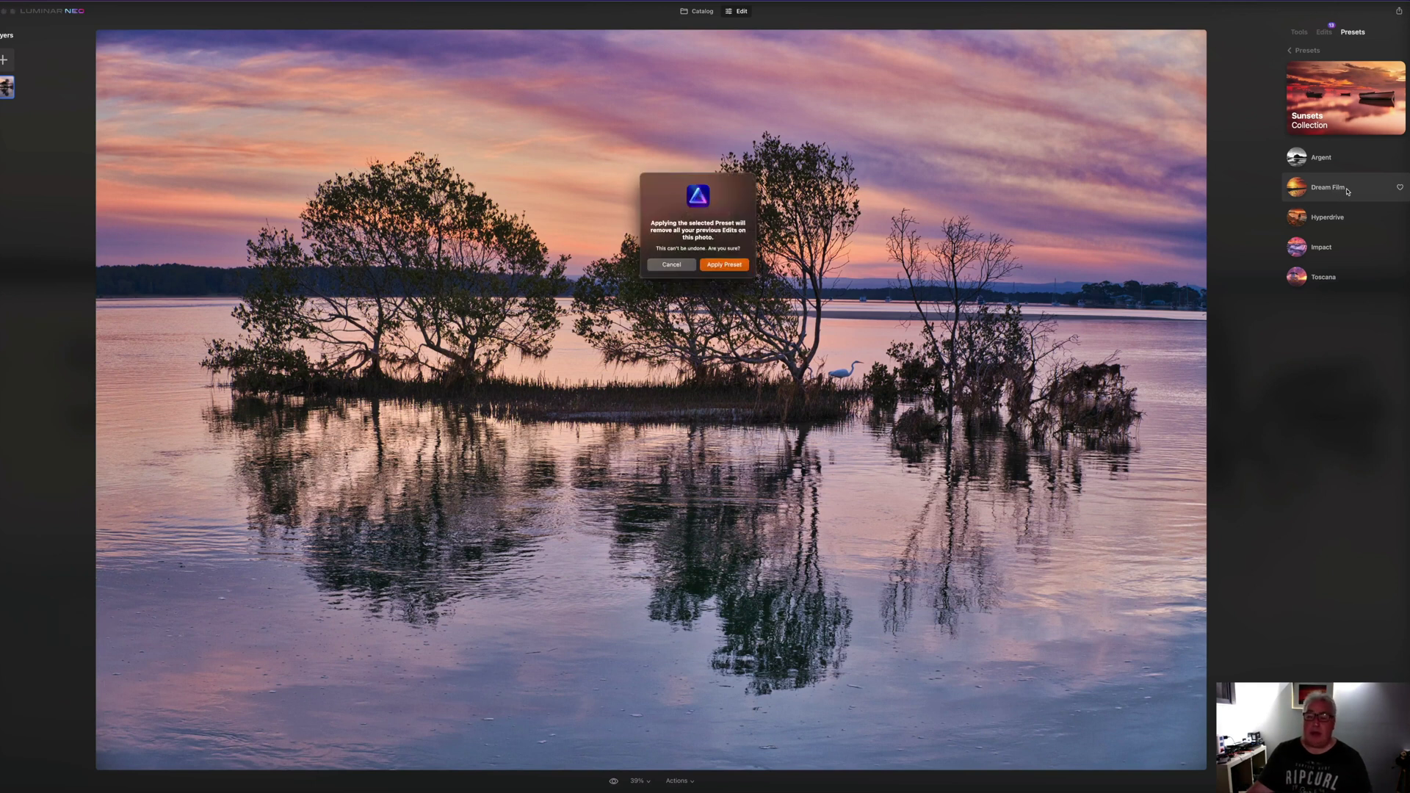
left_click(730, 266)
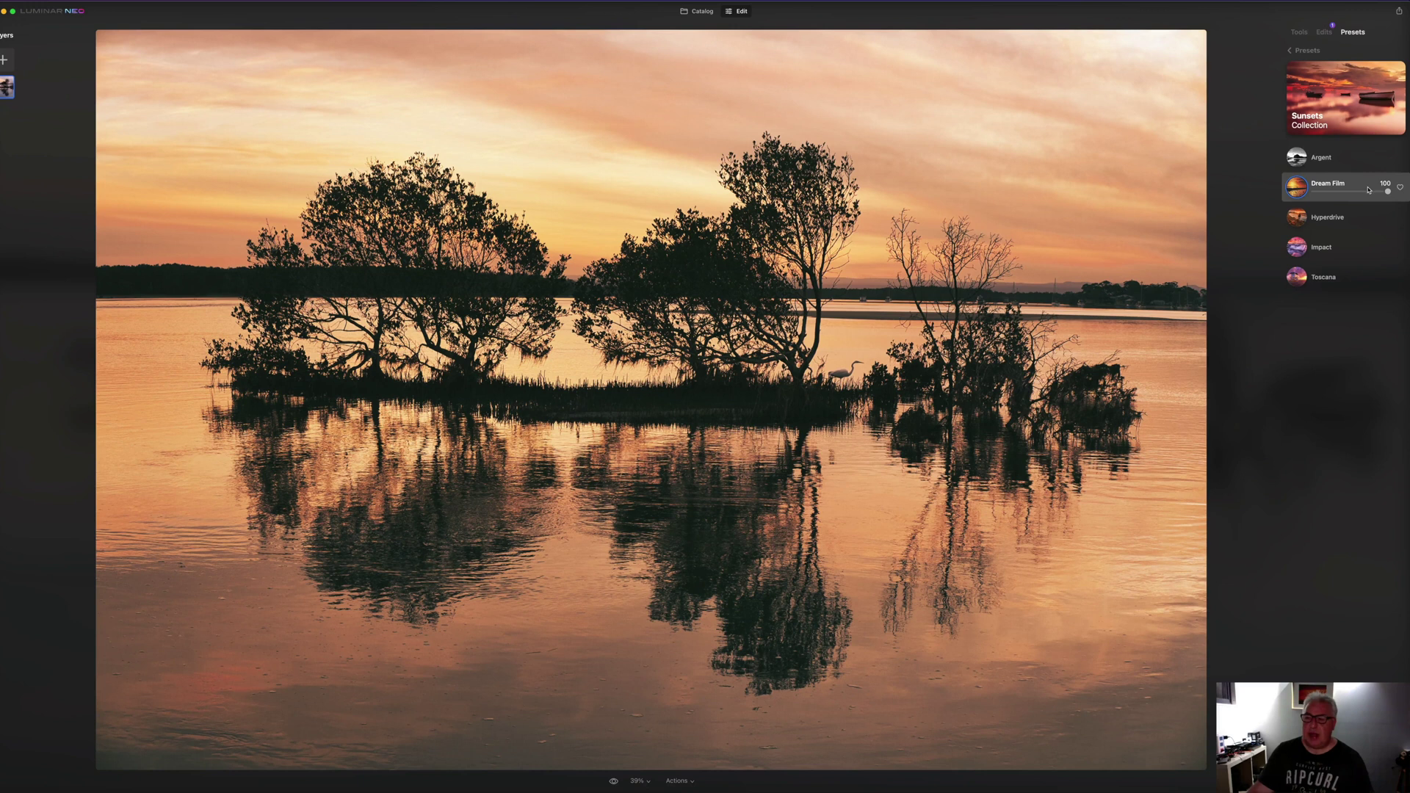
left_click(1359, 278)
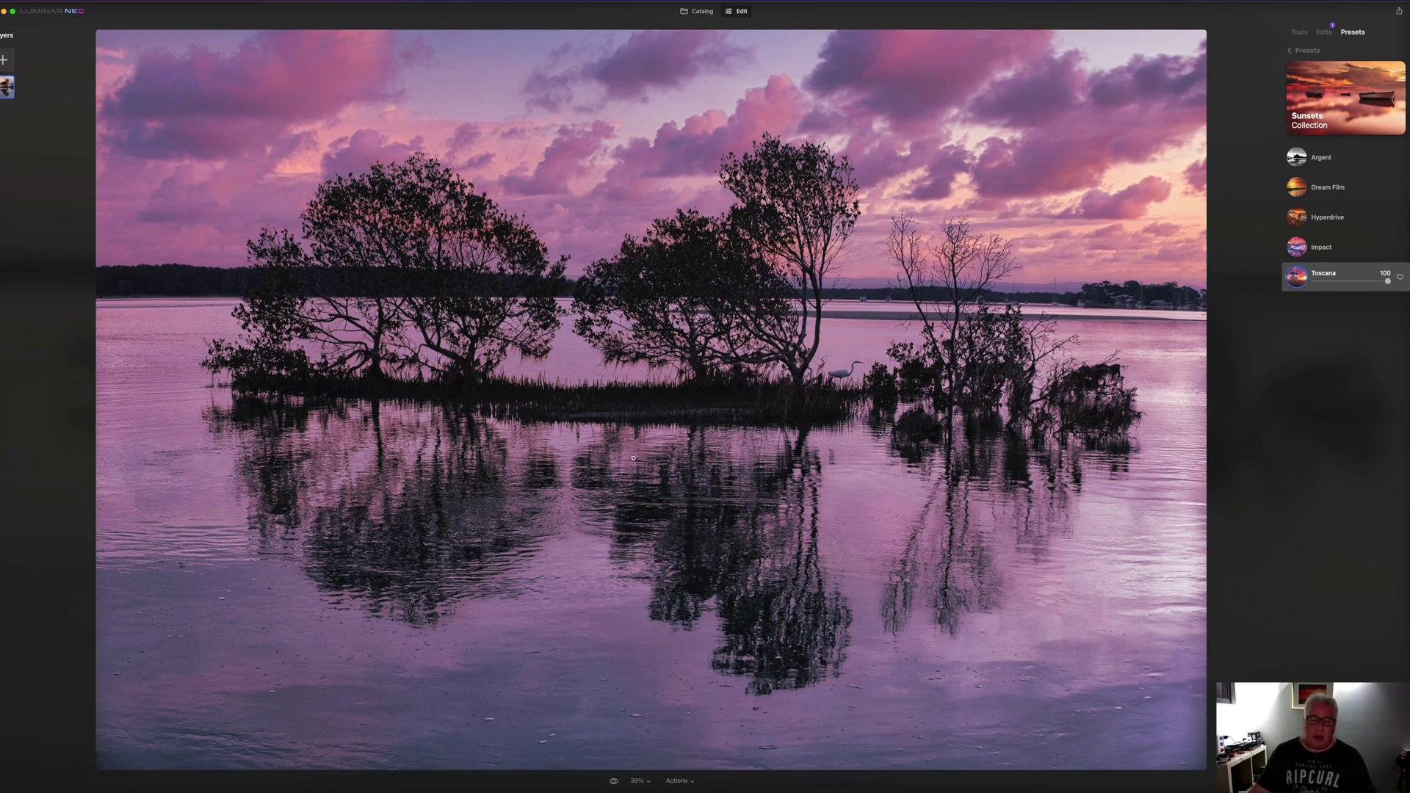
left_click(1345, 166)
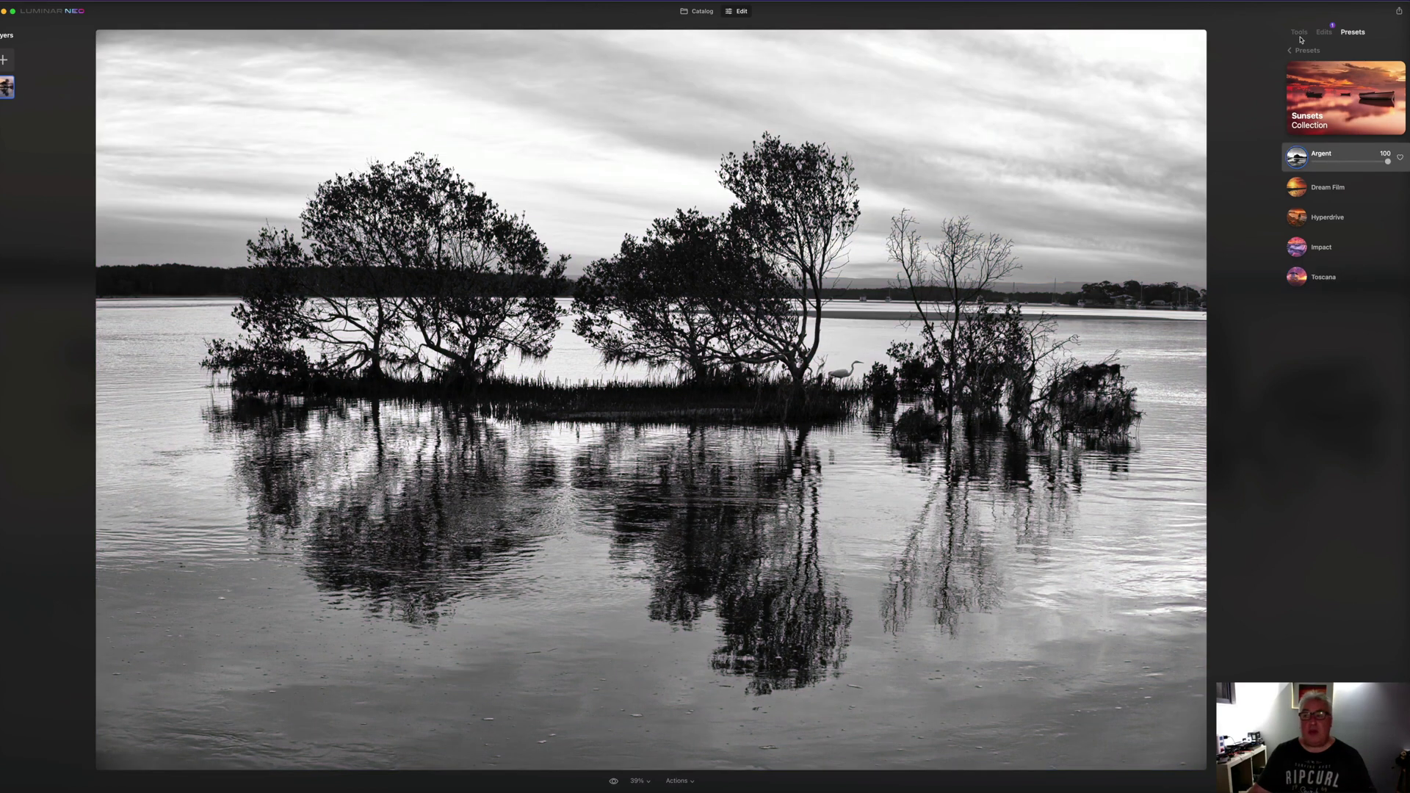
left_click(1293, 51)
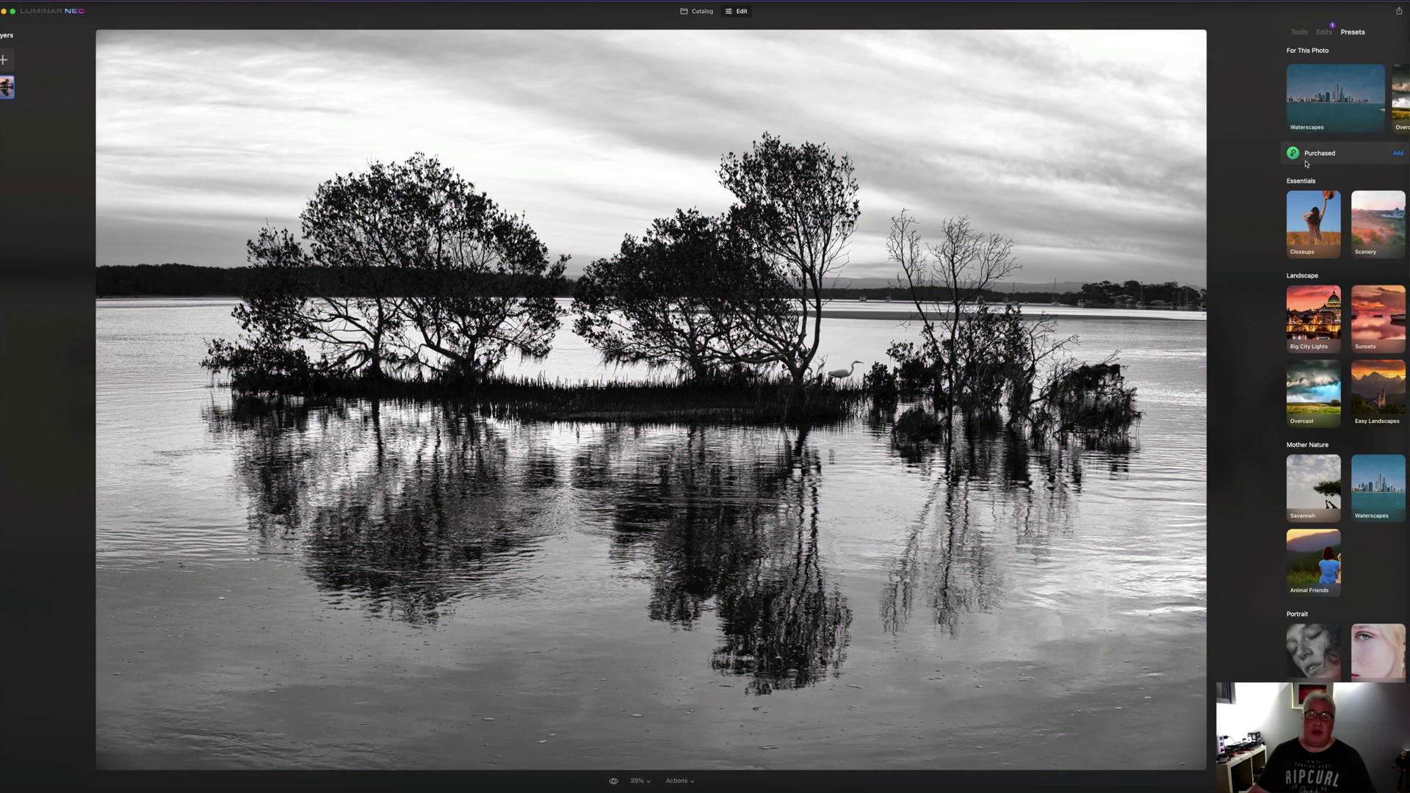